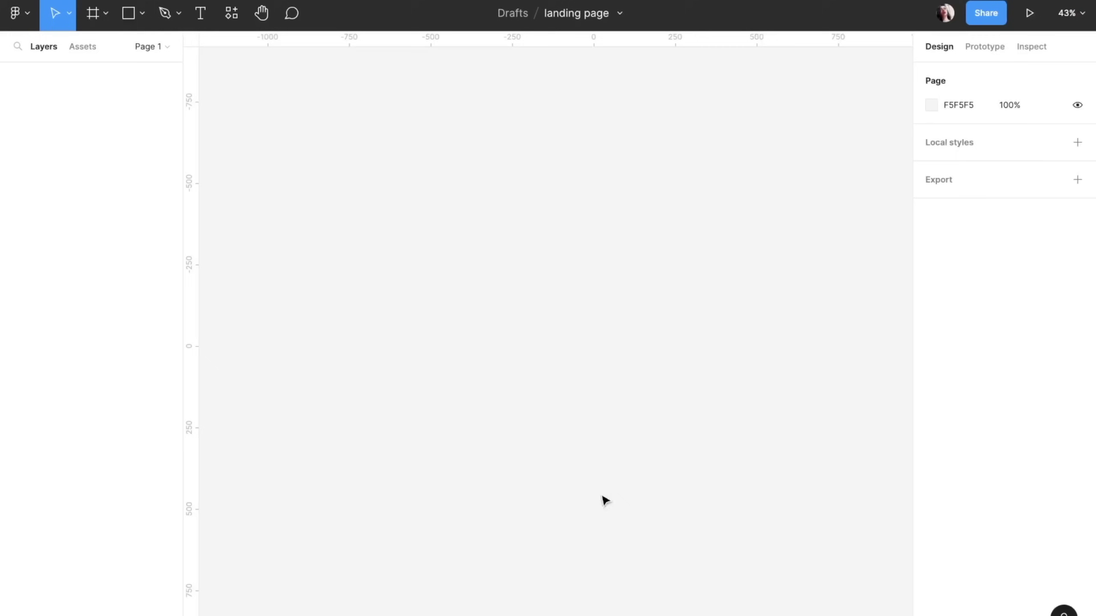
# - Create a 1728×1117 MacBook Pro 16" frame and add a column layout grid
pyautogui.press('f')
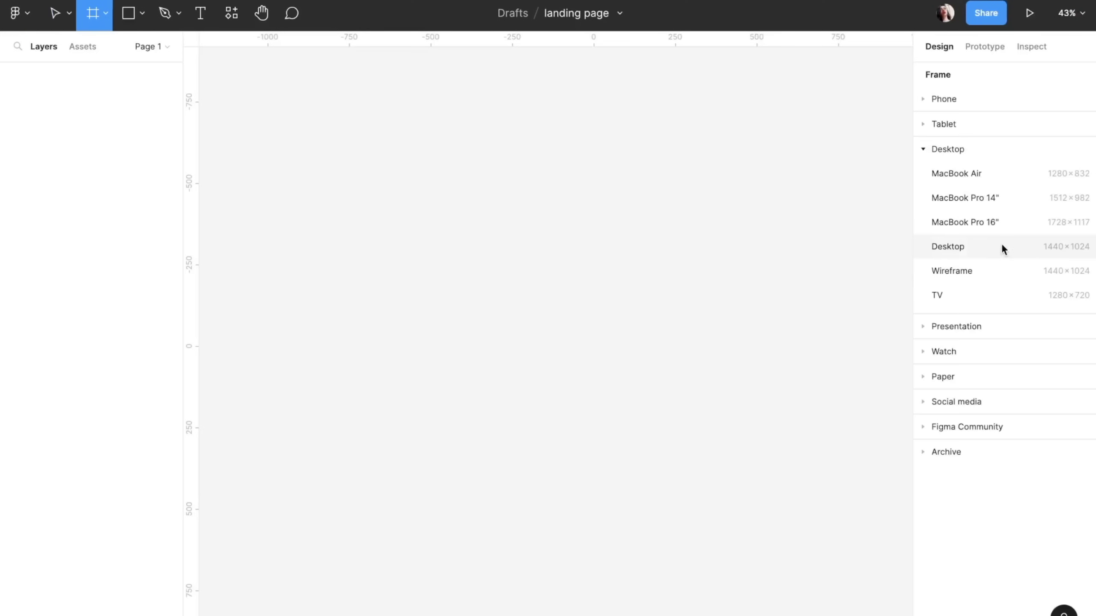
pyautogui.click(992, 222)
pyautogui.write('wireframe')
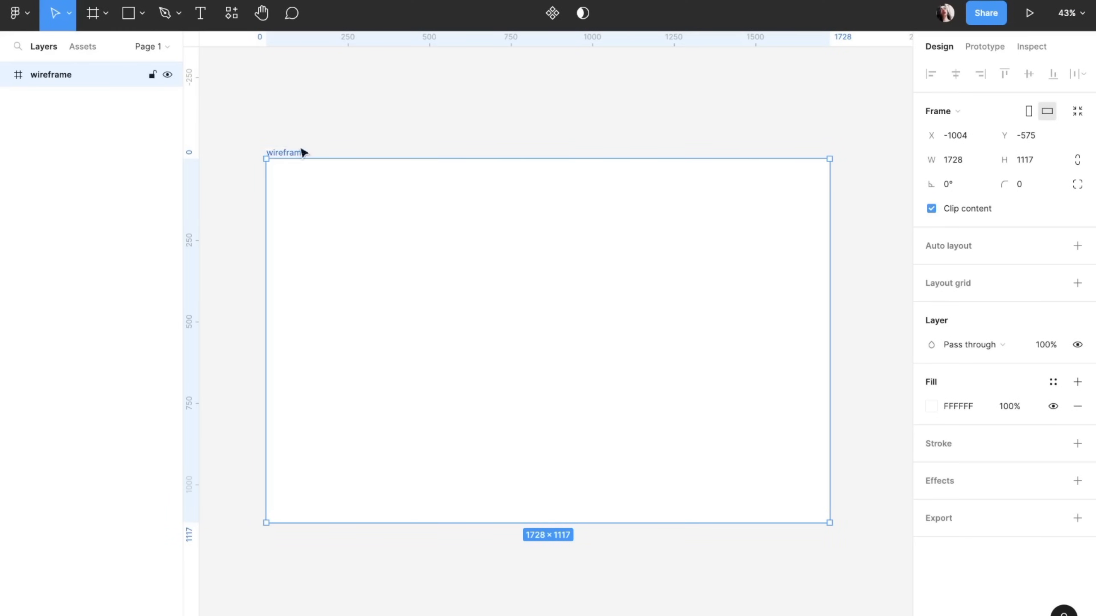
pyautogui.click(1078, 283)
pyautogui.click(931, 307)
pyautogui.click(761, 310)
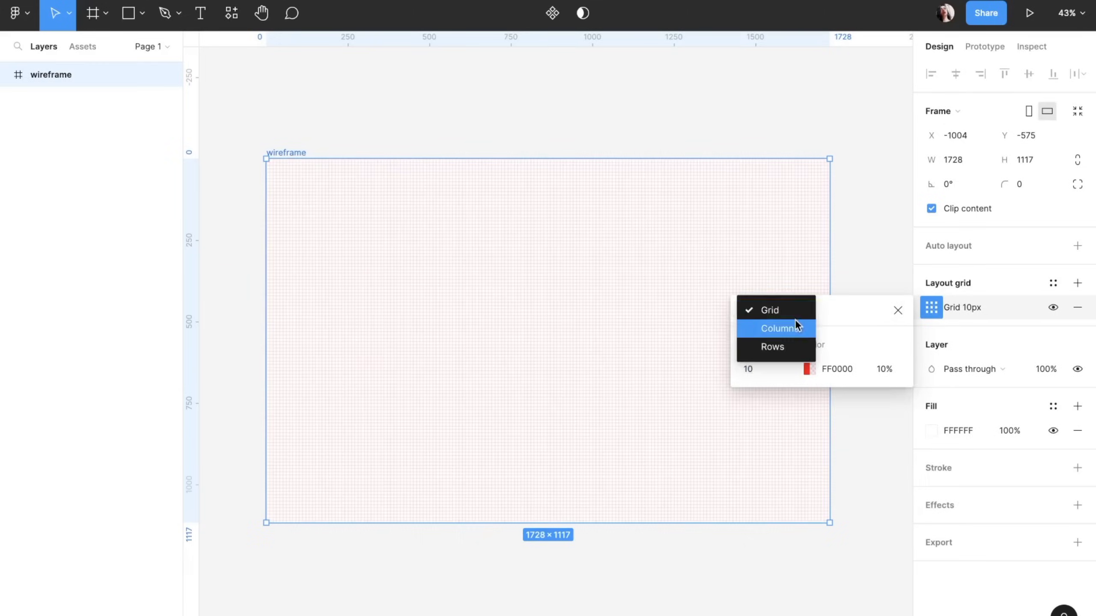
pyautogui.click(795, 325)
# - Set the column grid margin to 100
pyautogui.click(873, 424)
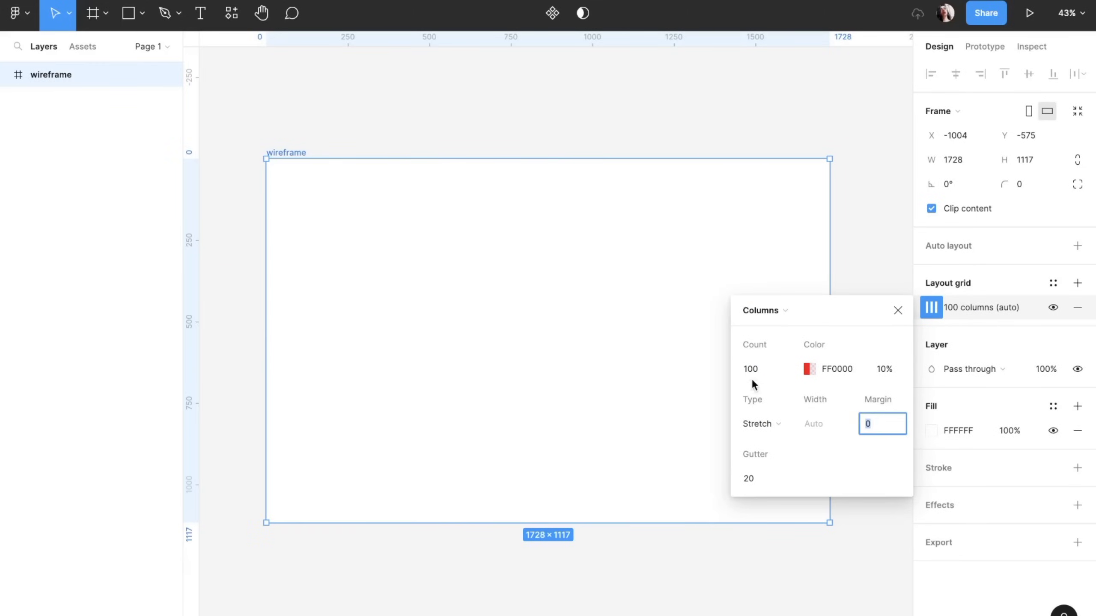
pyautogui.click(880, 424)
pyautogui.write('100')
pyautogui.press('Return')
pyautogui.press('Escape')
# - Drag a vertical ruler guide to the last column edge
pyautogui.scroll(5, 320, 281)
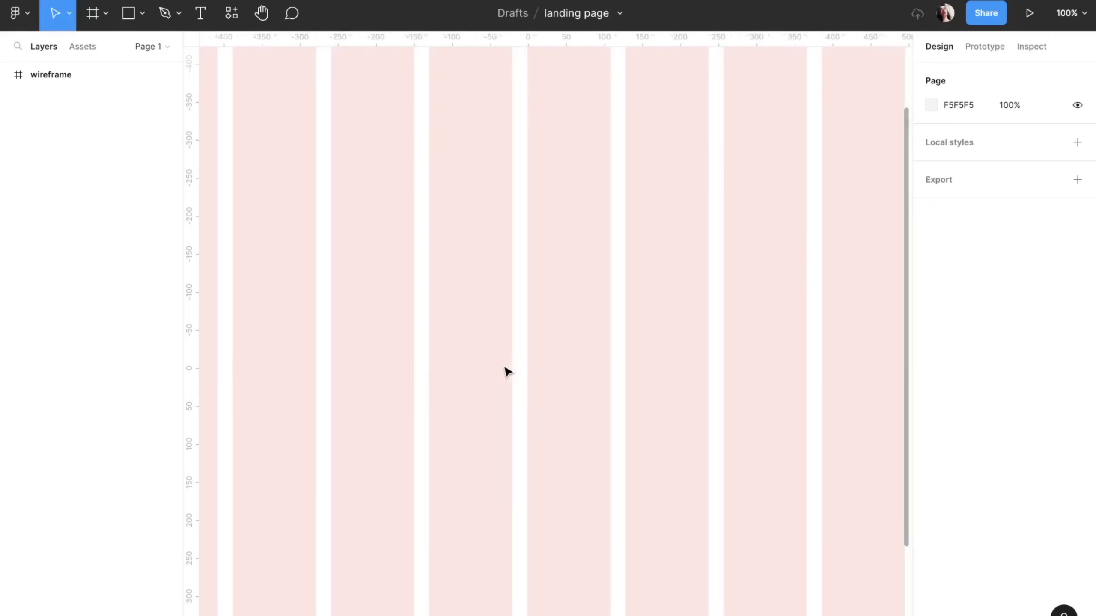
pyautogui.hscroll(15, 506, 372)
pyautogui.moveTo(191, 397); pyautogui.dragTo(579, 402)
pyautogui.scroll(-5, 555, 426)
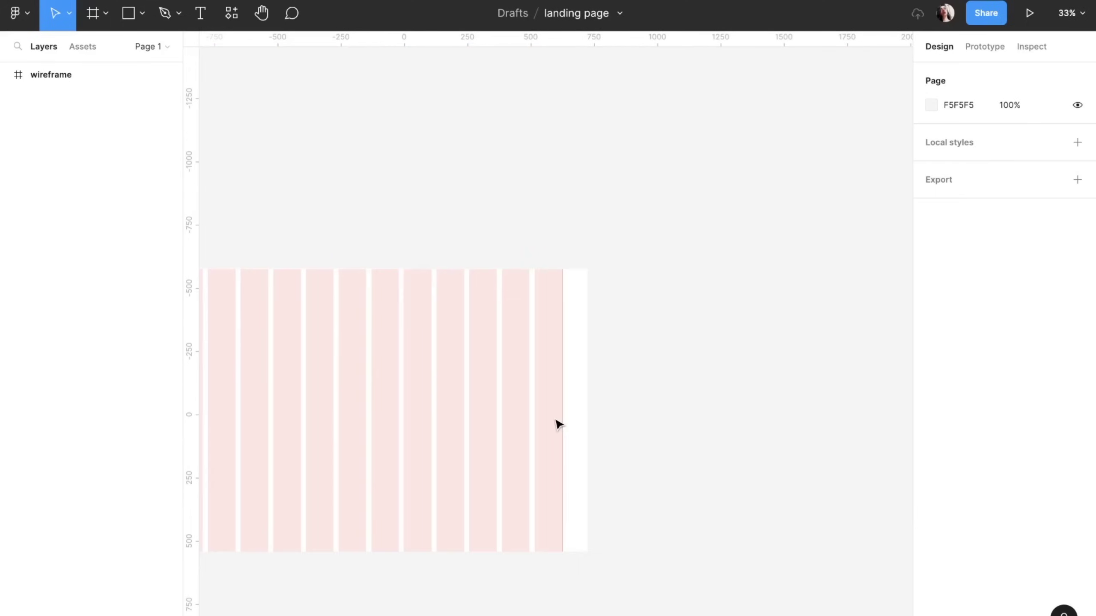
# - Hide the wireframe frame's layout grid
pyautogui.click(485, 264)
pyautogui.click(1051, 308)
pyautogui.click(661, 178)
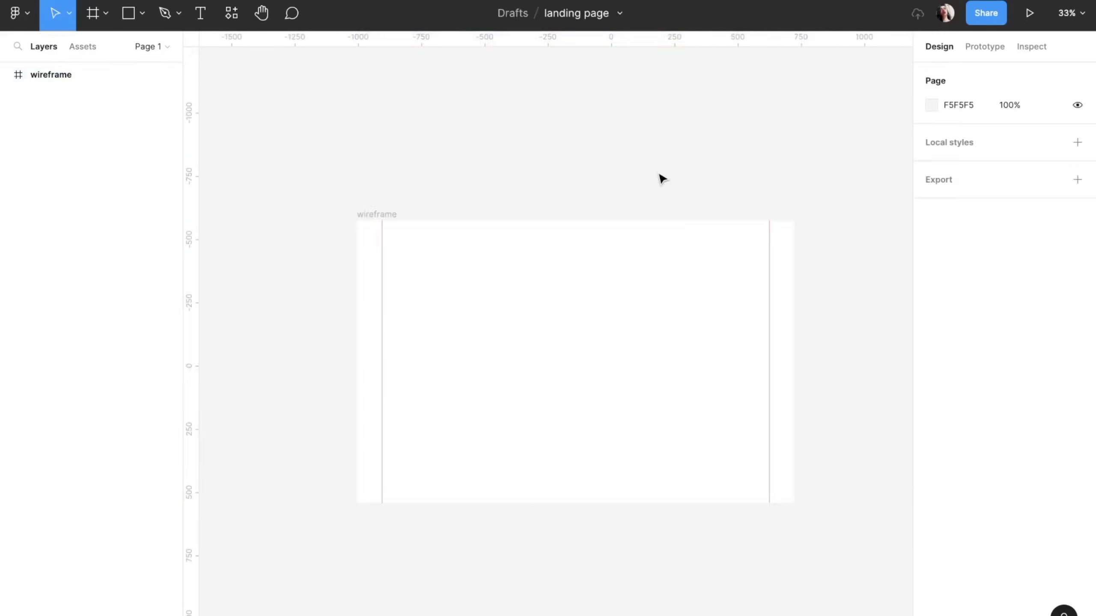
pyautogui.hscroll(1, 662, 179)
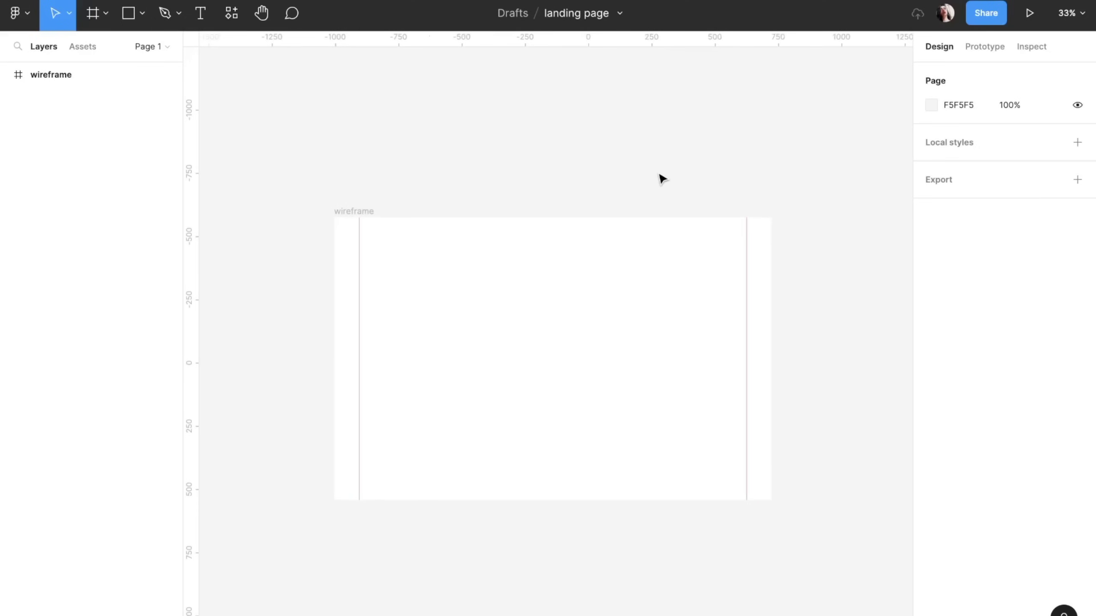
pyautogui.hscroll(1, 662, 178)
# - Draw a tall grey panel along the frame's right side
pyautogui.moveTo(616, 207); pyautogui.dragTo(746, 495)
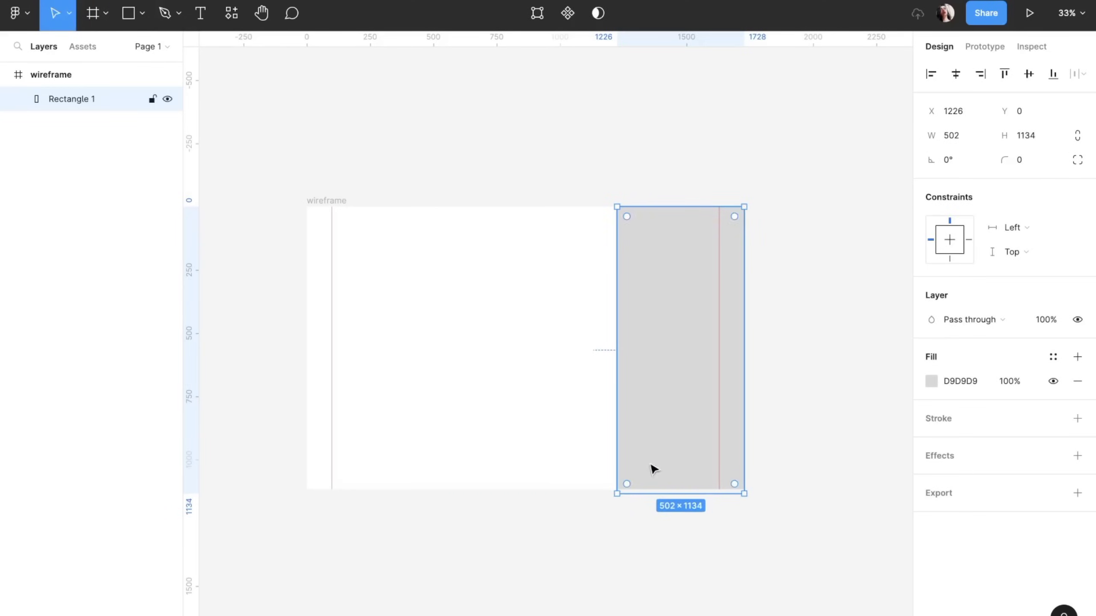
pyautogui.moveTo(617, 452); pyautogui.dragTo(599, 452)
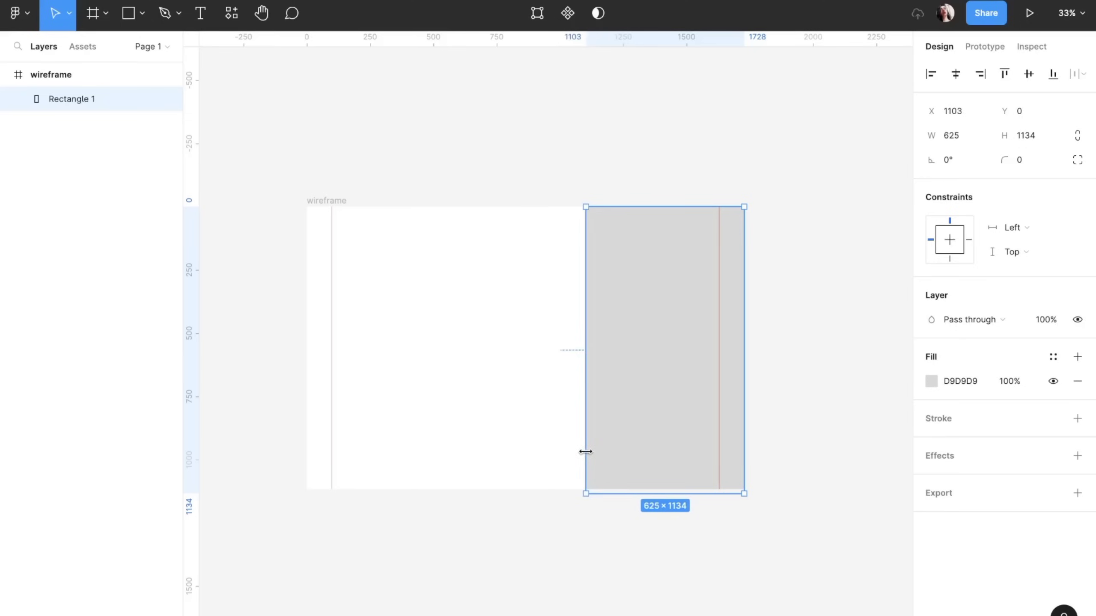
pyautogui.click(499, 469)
# - Draw the top-left logo placeholder with an 888888 fill
pyautogui.click(122, 27)
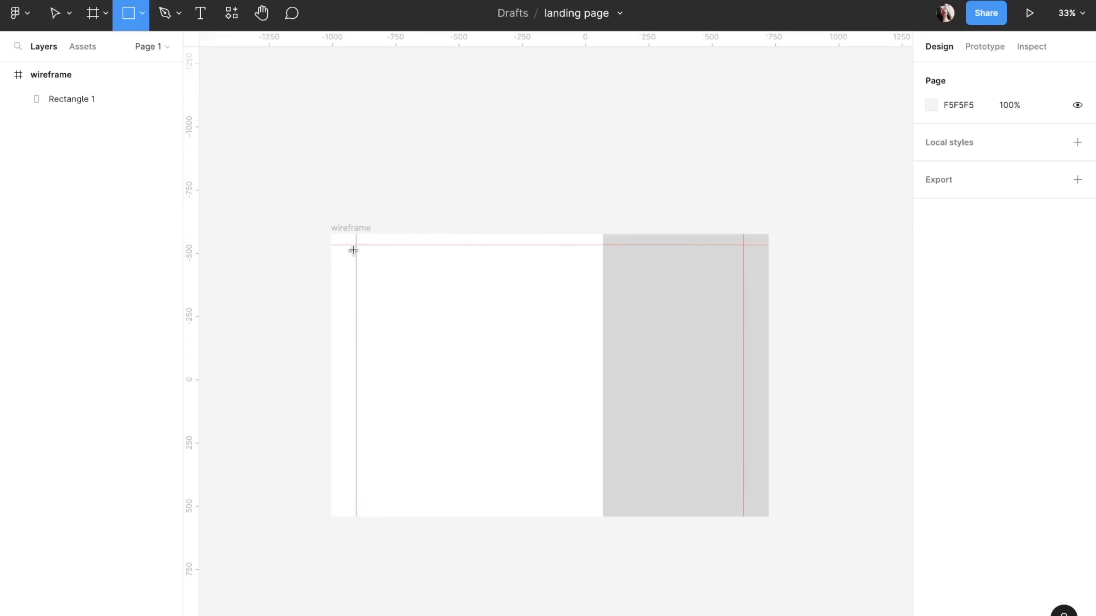
pyautogui.moveTo(356, 245); pyautogui.dragTo(394, 258)
pyautogui.click(931, 381)
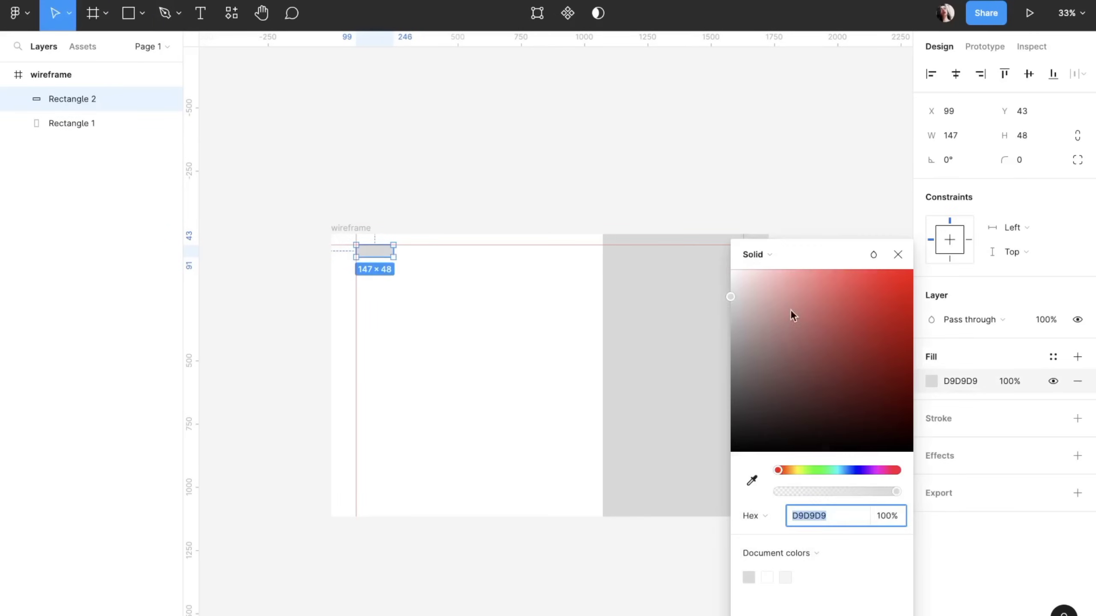
pyautogui.write('888888')
pyautogui.press('Return')
pyautogui.click(513, 323)
# - Draw the wide search bar placeholder with a small box inside it
pyautogui.scroll(3, 516, 325)
pyautogui.scroll(1, 516, 324)
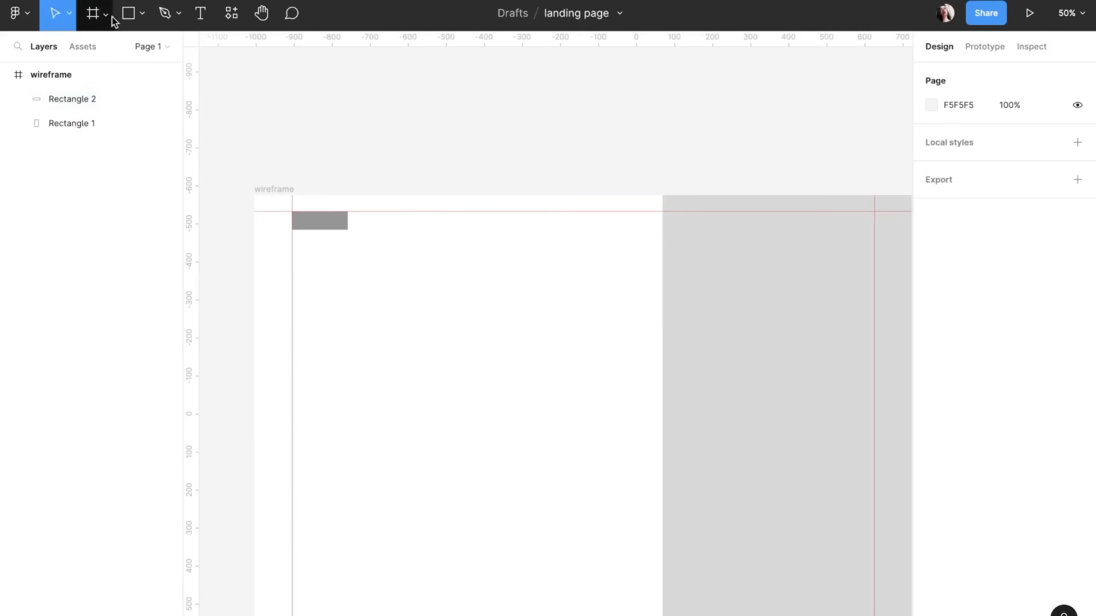
pyautogui.moveTo(374, 211)
pyautogui.mouseDown()
pyautogui.moveTo(516, 249)
pyautogui.moveTo(571, 247)
pyautogui.mouseUp()
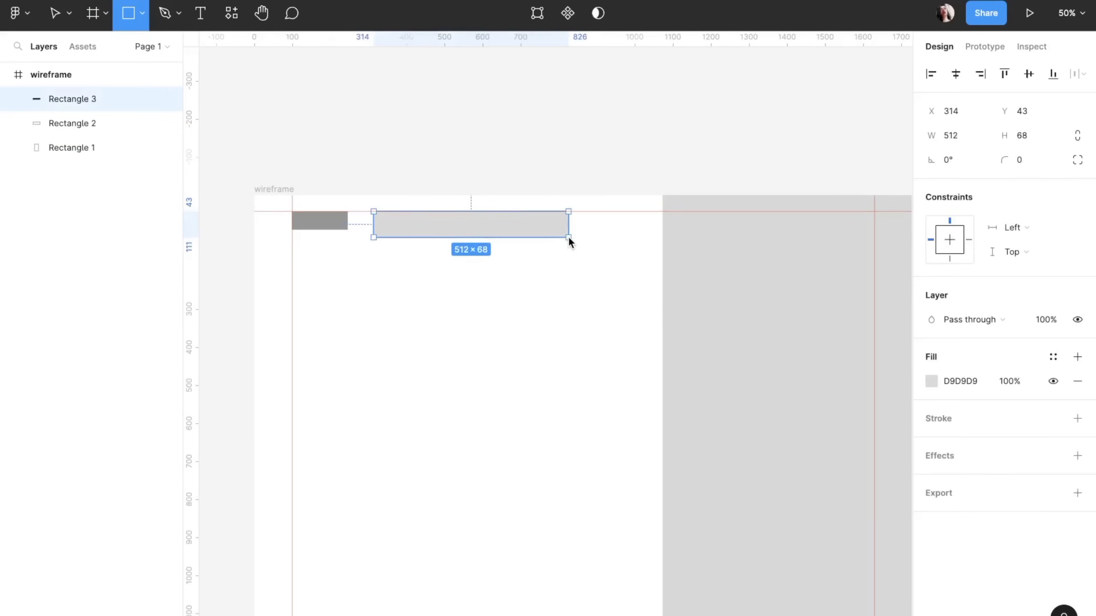
pyautogui.hotkey('shift', '0')
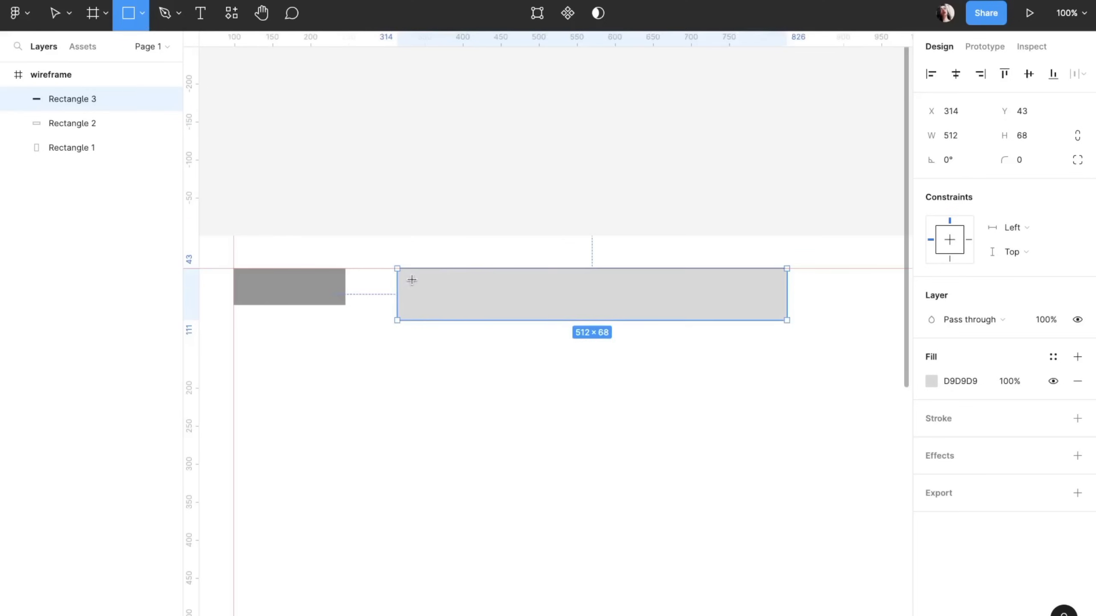
pyautogui.moveTo(412, 279); pyautogui.dragTo(450, 304)
pyautogui.keyDown('shift'); pyautogui.click(561, 296); pyautogui.keyUp('shift')
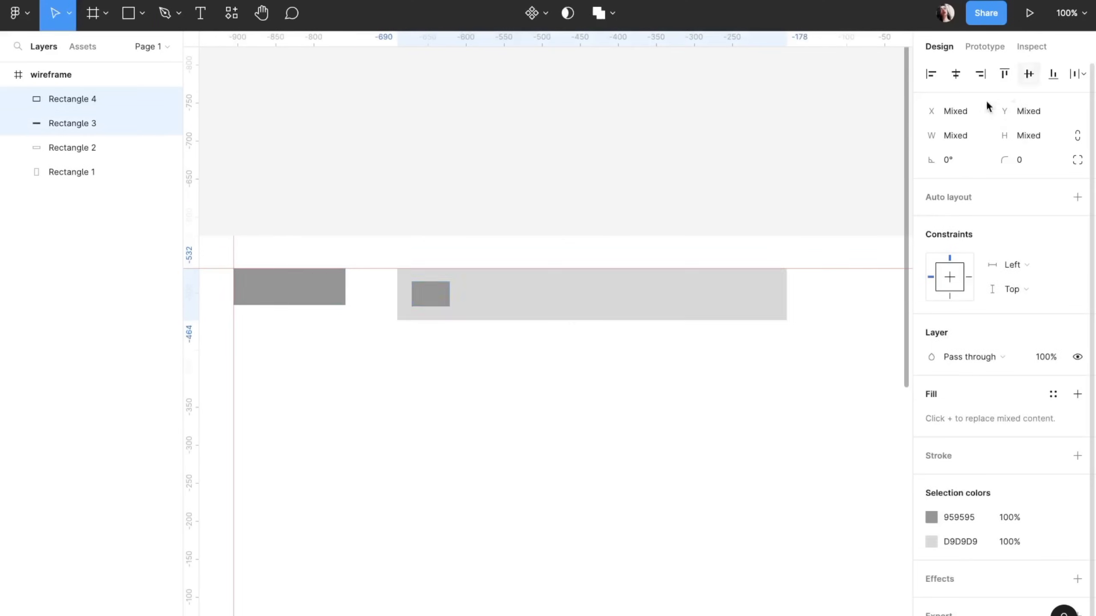
pyautogui.scroll(-5, 663, 337)
pyautogui.click(557, 357)
pyautogui.scroll(-2, 558, 358)
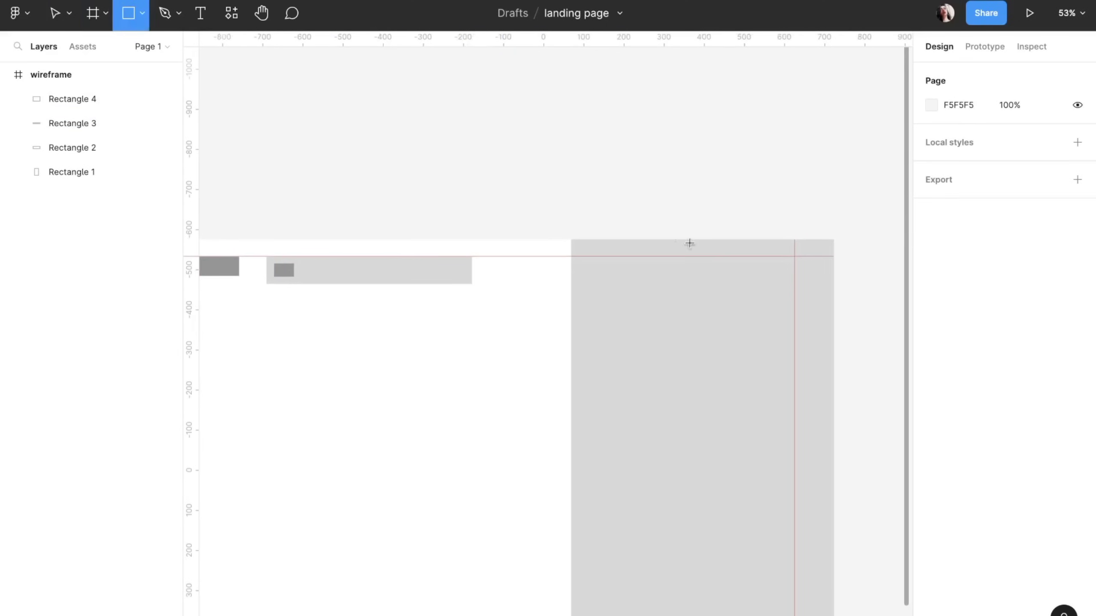
# - Draw the wallet button placeholder at top right in the darker grey
pyautogui.moveTo(724, 256); pyautogui.dragTo(794, 289)
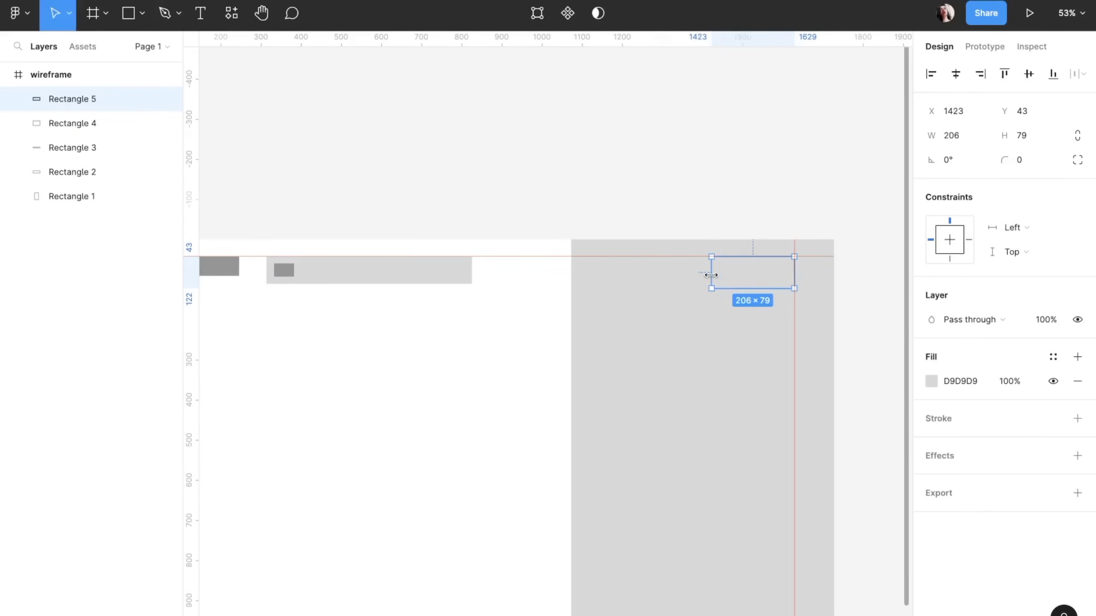
pyautogui.press('i')
pyautogui.click(231, 259)
pyautogui.hscroll(2, 491, 392)
pyautogui.click(490, 391)
# - Add a darker grey nav link bar, then draw the large image placeholder rectangle
pyautogui.moveTo(554, 273); pyautogui.dragTo(625, 281)
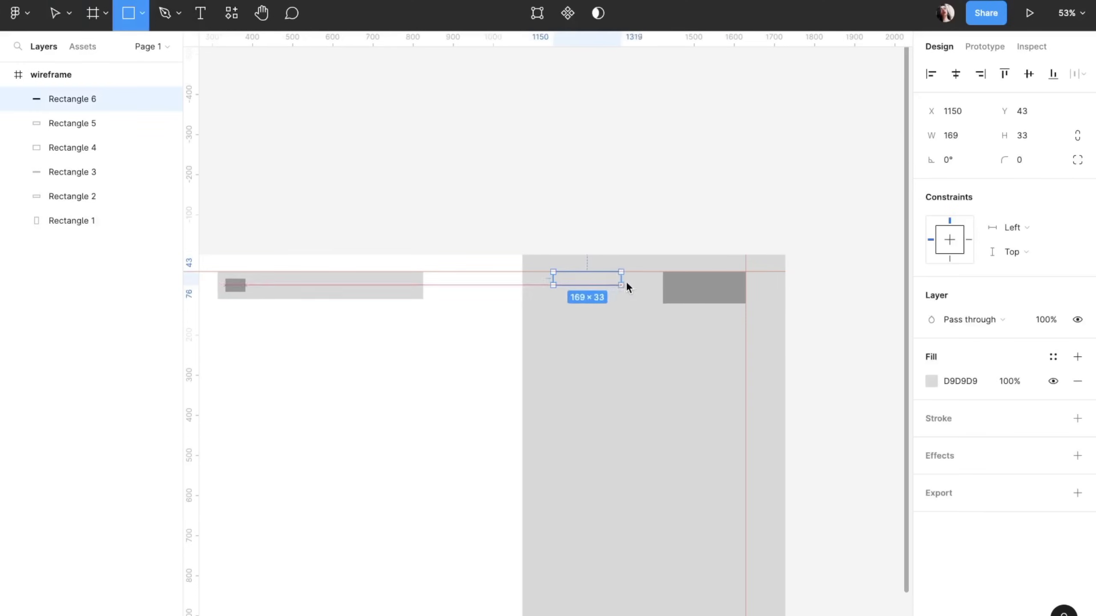
pyautogui.press('i')
pyautogui.click(709, 269)
pyautogui.scroll(-3, 504, 328)
pyautogui.hscroll(-1, 503, 328)
pyautogui.click(480, 383)
pyautogui.press('r')
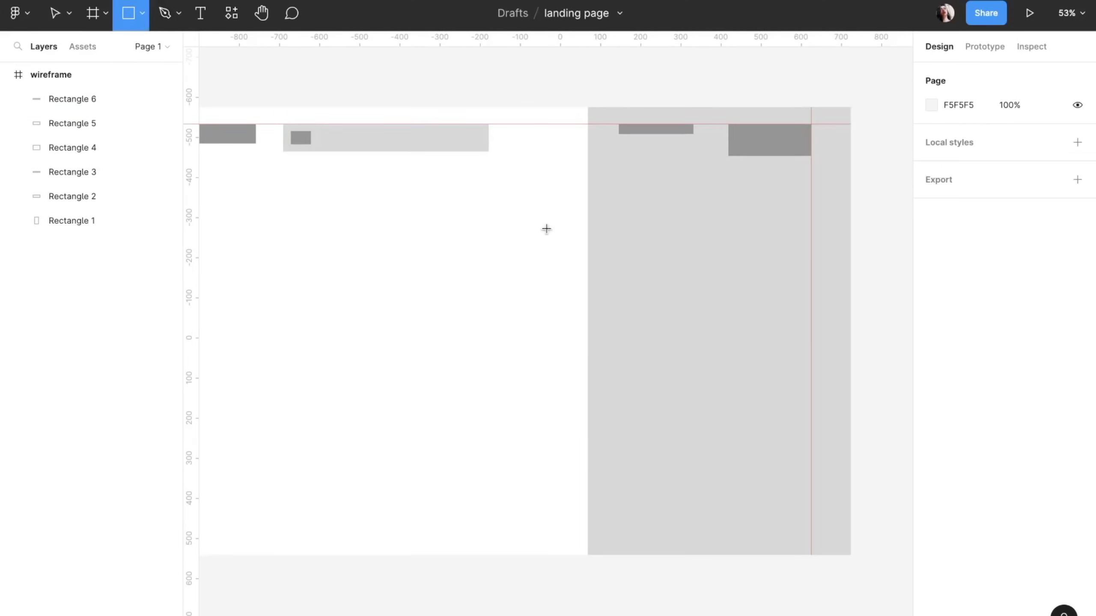
pyautogui.moveTo(545, 205); pyautogui.dragTo(713, 486)
# - Fill the image placeholder darker grey and round its top corners into an arch
pyautogui.moveTo(641, 420); pyautogui.dragTo(577, 421)
pyautogui.press('i')
pyautogui.click(760, 142)
pyautogui.press('Return')
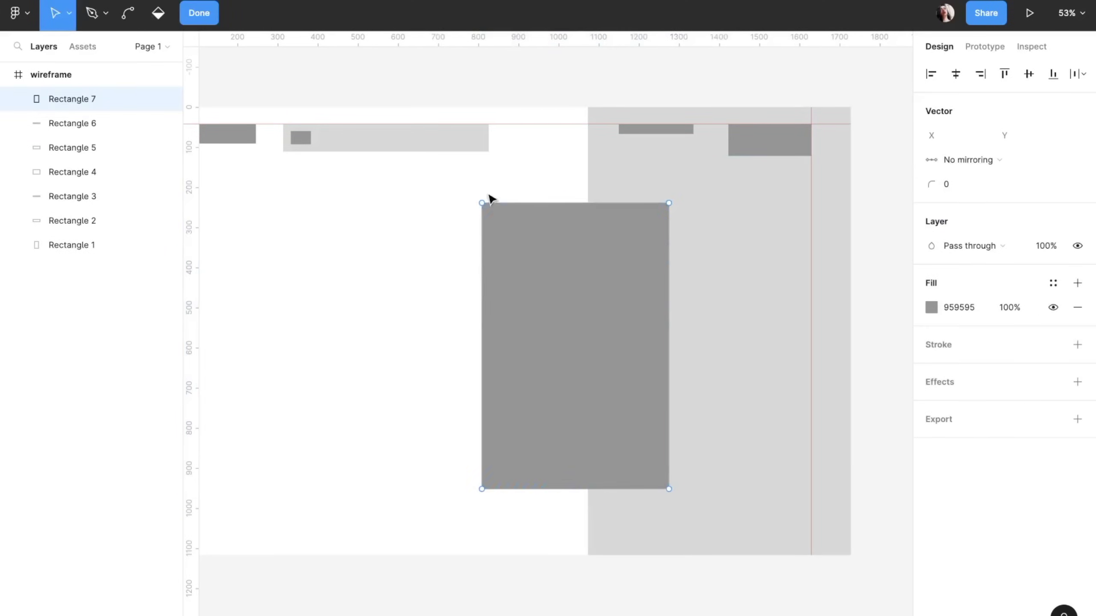
pyautogui.hotkey('ctrl', 'a')
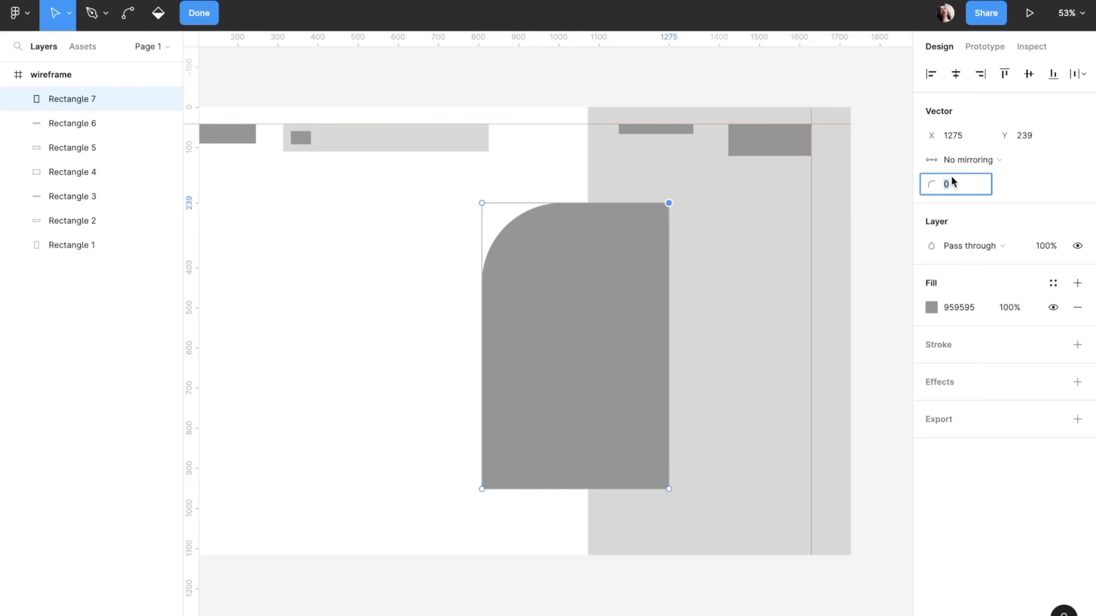
pyautogui.press('Escape')
# - Add an outlined copy of the arch behind it, offset down and left
pyautogui.moveTo(625, 357); pyautogui.dragTo(655, 357)
pyautogui.click(1077, 418)
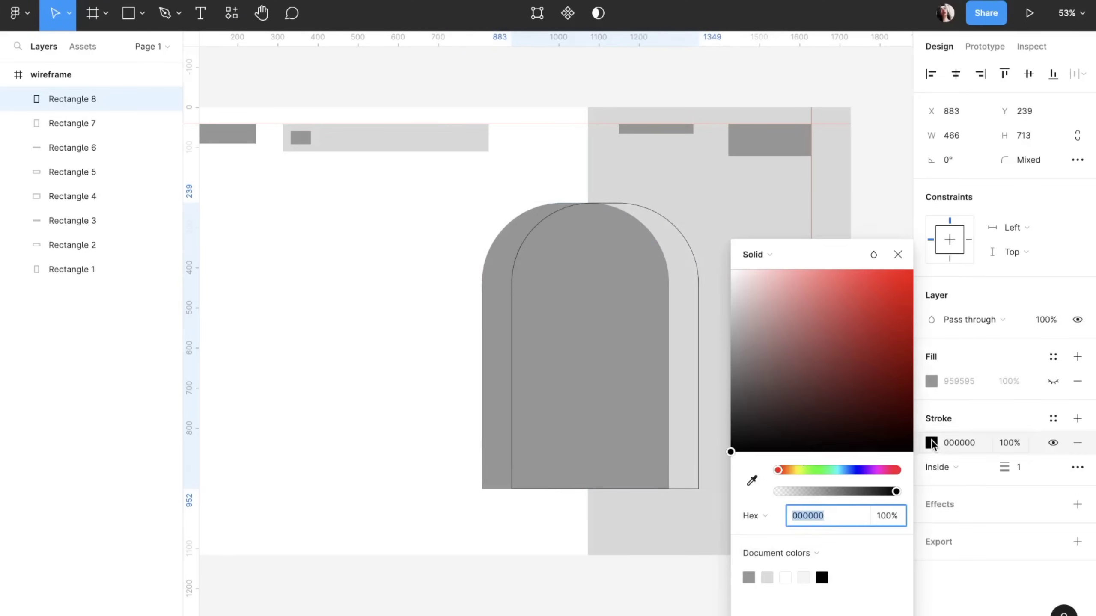
pyautogui.hotkey('ctrl', 'shift', '[')
pyautogui.click(702, 398)
pyautogui.moveTo(698, 387); pyautogui.dragTo(682, 401)
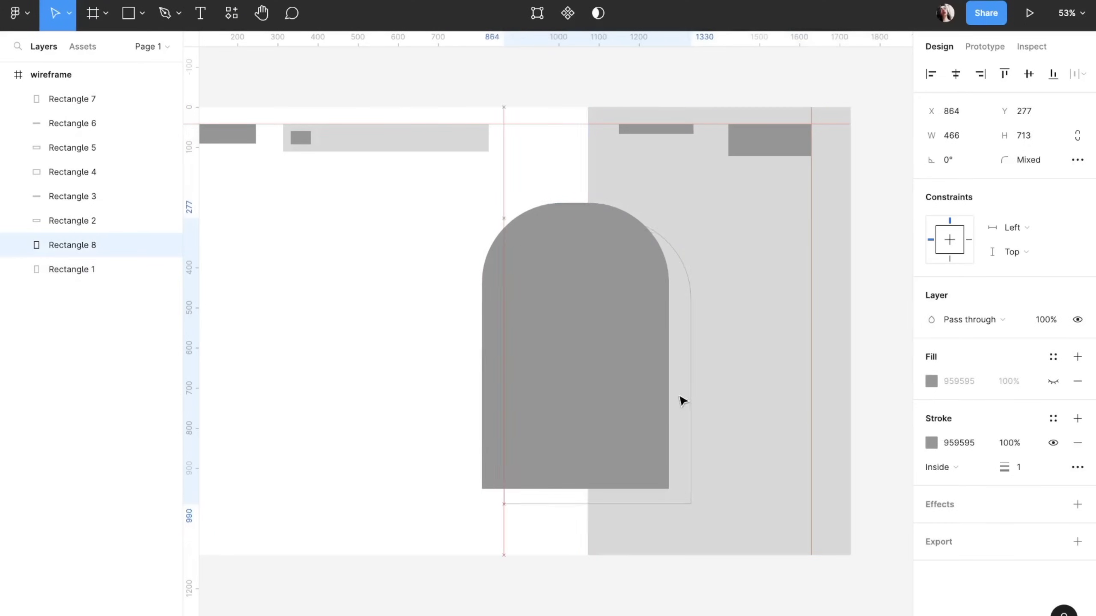
pyautogui.hscroll(3, 678, 397)
pyautogui.scroll(-1, 678, 397)
# - Draw the first darker grey stat bar on the right panel
pyautogui.press('r')
pyautogui.moveTo(660, 236)
pyautogui.mouseDown()
pyautogui.moveTo(747, 262)
pyautogui.moveTo(705, 321)
pyautogui.mouseUp()
pyautogui.press('i')
pyautogui.click(710, 114)
# - Duplicate the stat bar into three stacked bars
pyautogui.hotkey('ctrl', 'd')
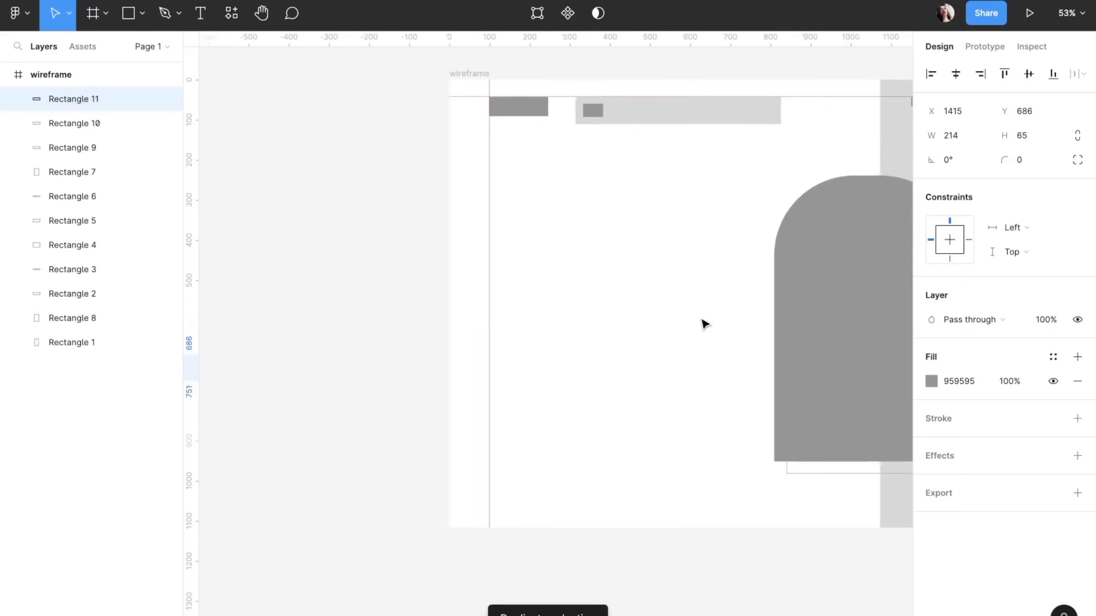
pyautogui.hscroll(-3, 704, 320)
pyautogui.press('Escape')
pyautogui.scroll(-1, 308, 159)
# - Add the 'DUMMY TEXT HERE' heading at font size 110 on the left guide
pyautogui.press('t')
pyautogui.click(278, 218)
pyautogui.write('DY')
pyautogui.press('Escape')
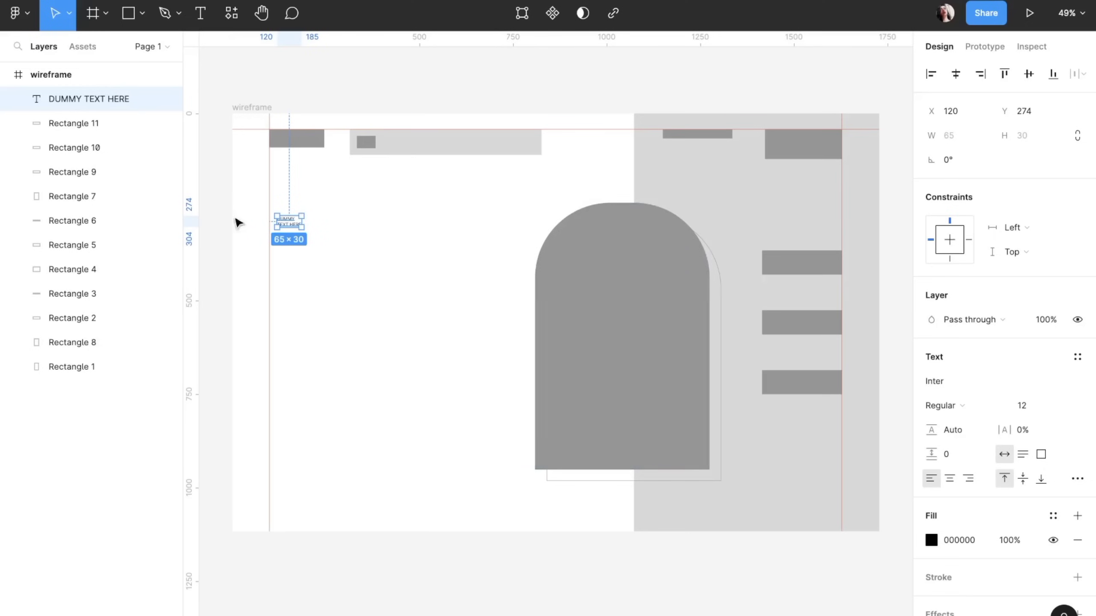
pyautogui.write('110')
pyautogui.press('Return')
pyautogui.moveTo(369, 252); pyautogui.dragTo(362, 252)
# - Add two pale grey subtitle bars under the heading, the second shorter
pyautogui.press('Escape')
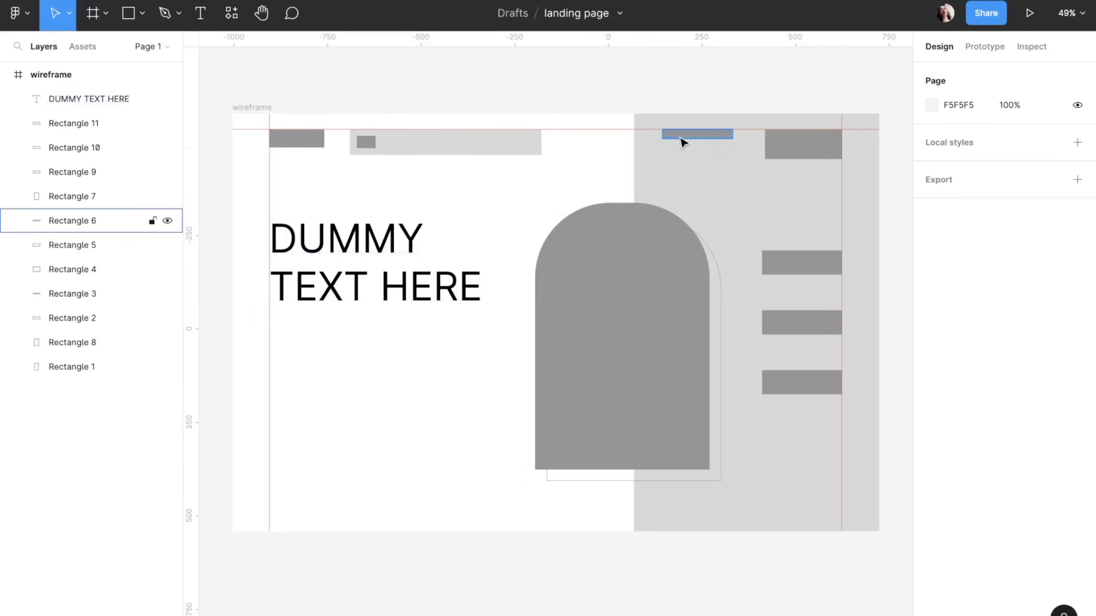
pyautogui.moveTo(680, 134)
pyautogui.mouseDown()
pyautogui.moveTo(338, 381)
pyautogui.moveTo(283, 334)
pyautogui.moveTo(464, 323)
pyautogui.mouseUp()
pyautogui.press('i')
pyautogui.click(840, 118)
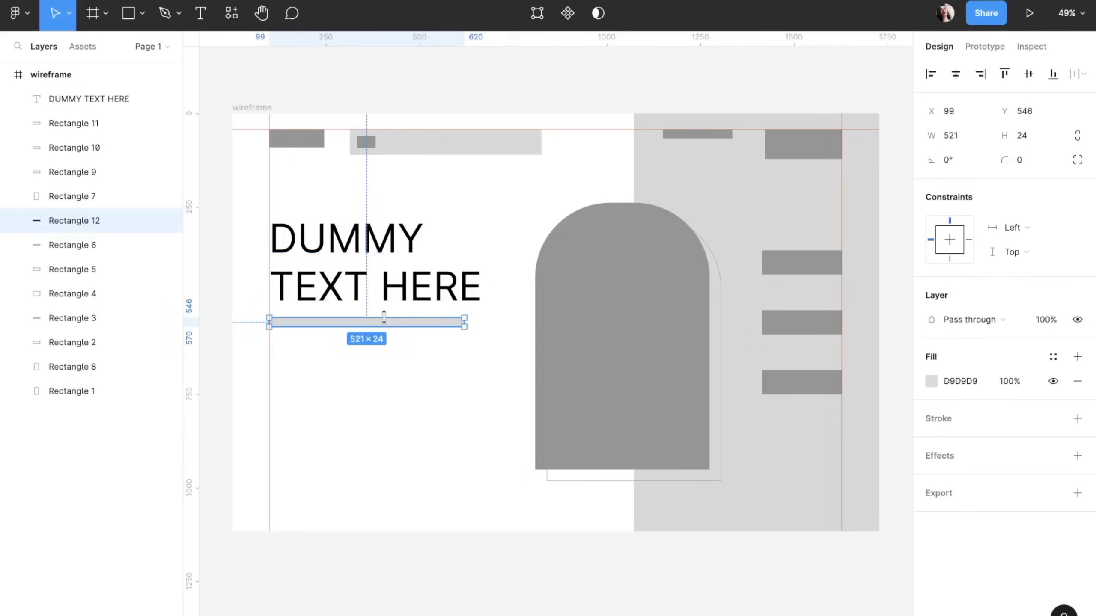
pyautogui.moveTo(384, 319); pyautogui.dragTo(385, 352)
pyautogui.moveTo(464, 347); pyautogui.dragTo(375, 347)
pyautogui.click(473, 435)
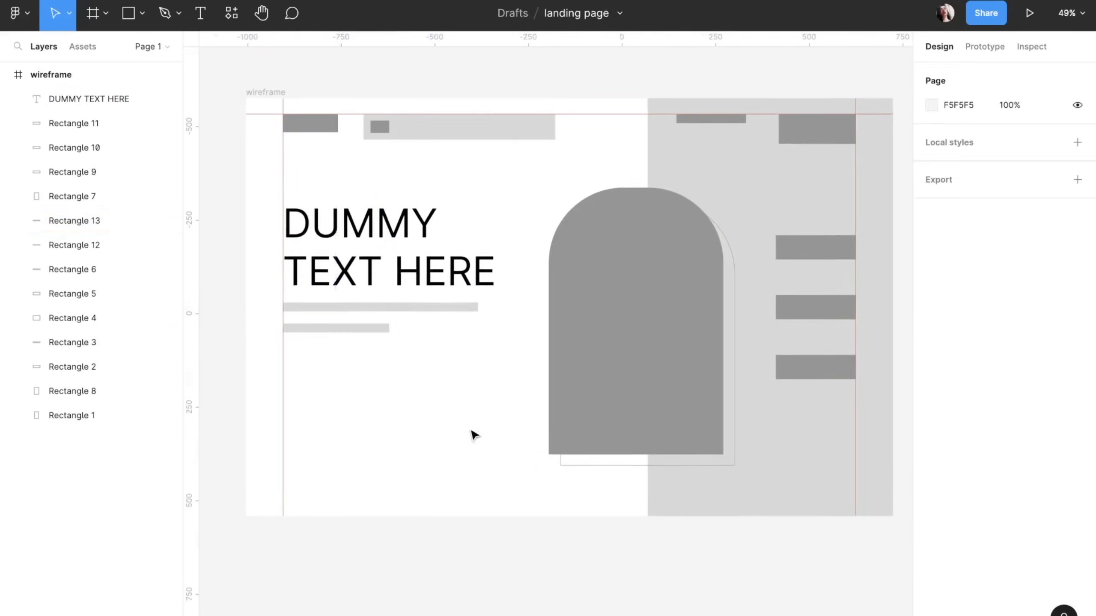
# - Draw three overlapping avatar circles with a white outline
pyautogui.click(142, 13)
pyautogui.click(110, 105)
pyautogui.moveTo(283, 381); pyautogui.dragTo(326, 409)
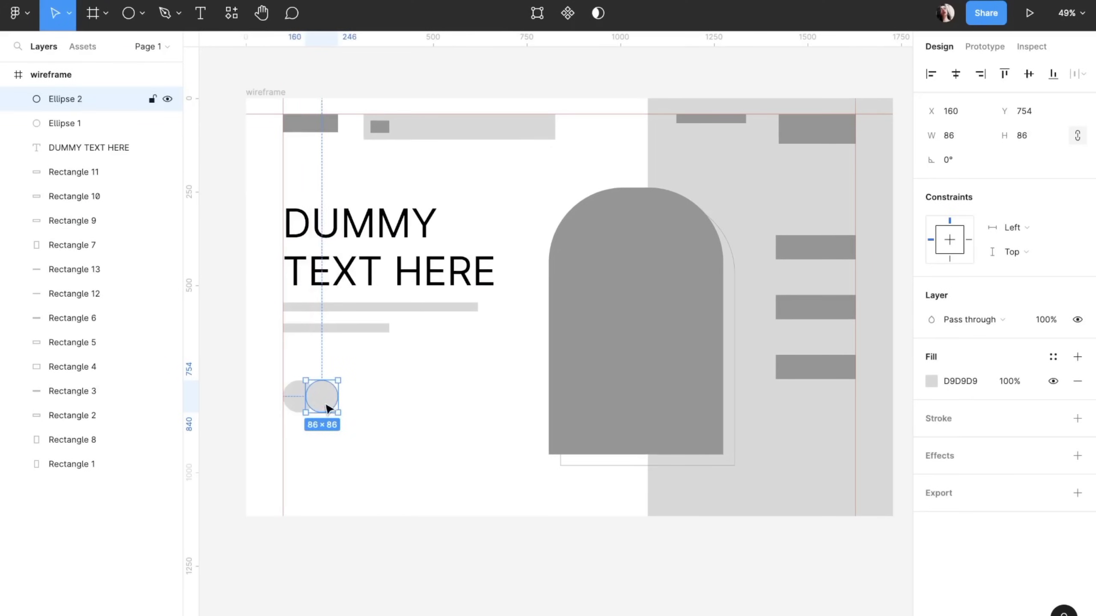
pyautogui.hotkey('ctrl', 'd')
pyautogui.moveTo(388, 431); pyautogui.dragTo(288, 389)
pyautogui.click(1077, 480)
pyautogui.click(931, 505)
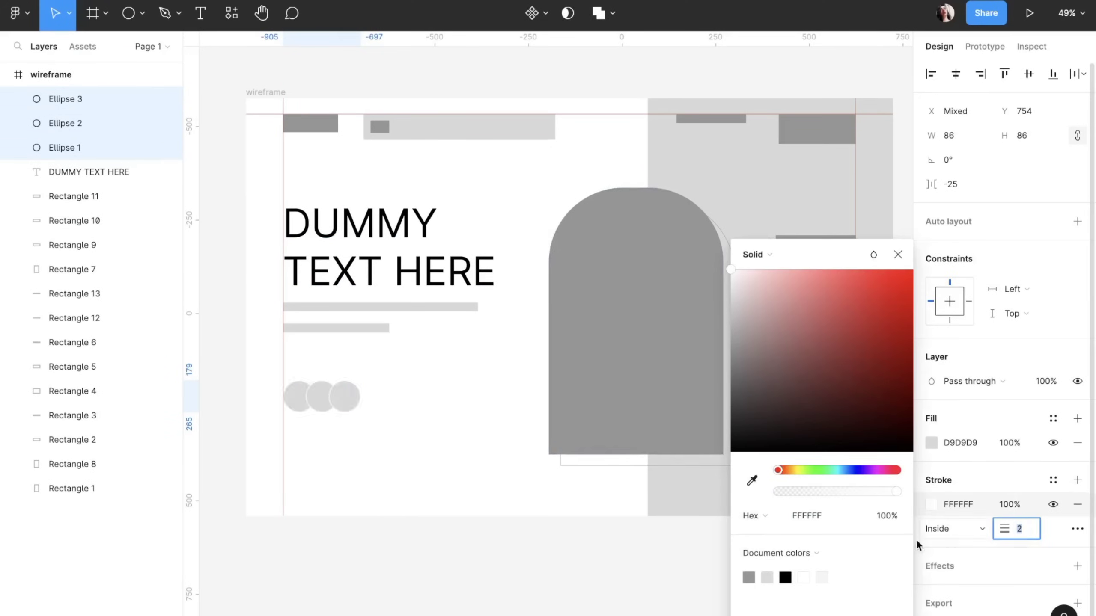
pyautogui.scroll(-2, 475, 593)
pyautogui.click(475, 593)
# - Draw a short stat bar beside the circles and a small block below them
pyautogui.click(142, 13)
pyautogui.click(111, 49)
pyautogui.moveTo(372, 356)
pyautogui.mouseDown()
pyautogui.moveTo(428, 366)
pyautogui.moveTo(399, 378)
pyautogui.moveTo(436, 374)
pyautogui.mouseUp()
pyautogui.click(412, 444)
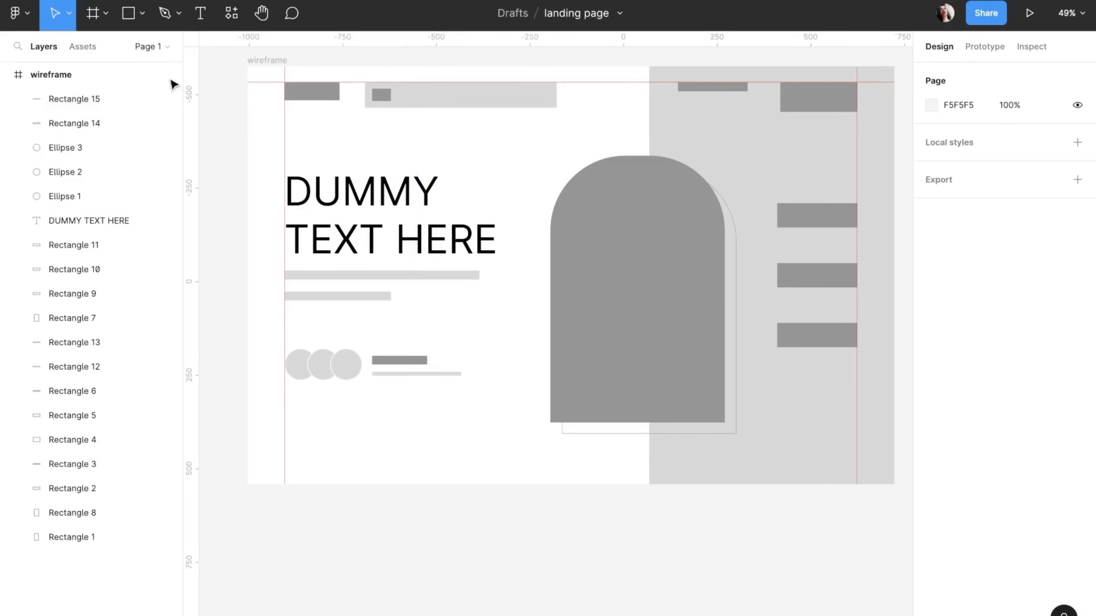
pyautogui.moveTo(285, 417); pyautogui.dragTo(323, 447)
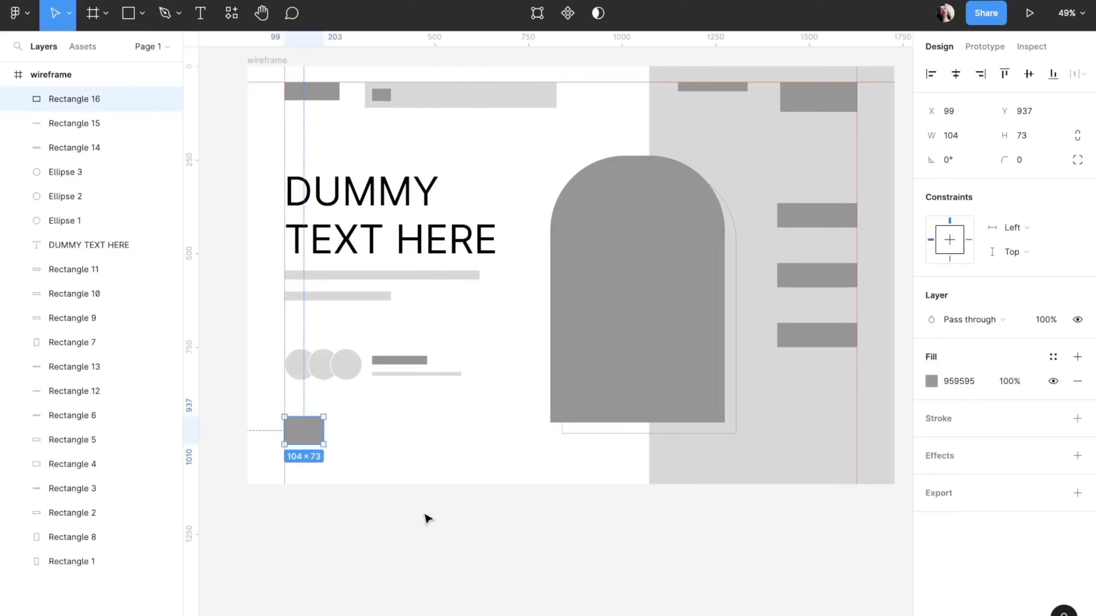
pyautogui.click(423, 517)
# - Extend the wireframe frame down to 1571 height
pyautogui.click(257, 61)
pyautogui.moveTo(485, 484); pyautogui.dragTo(484, 596)
pyautogui.press('-')
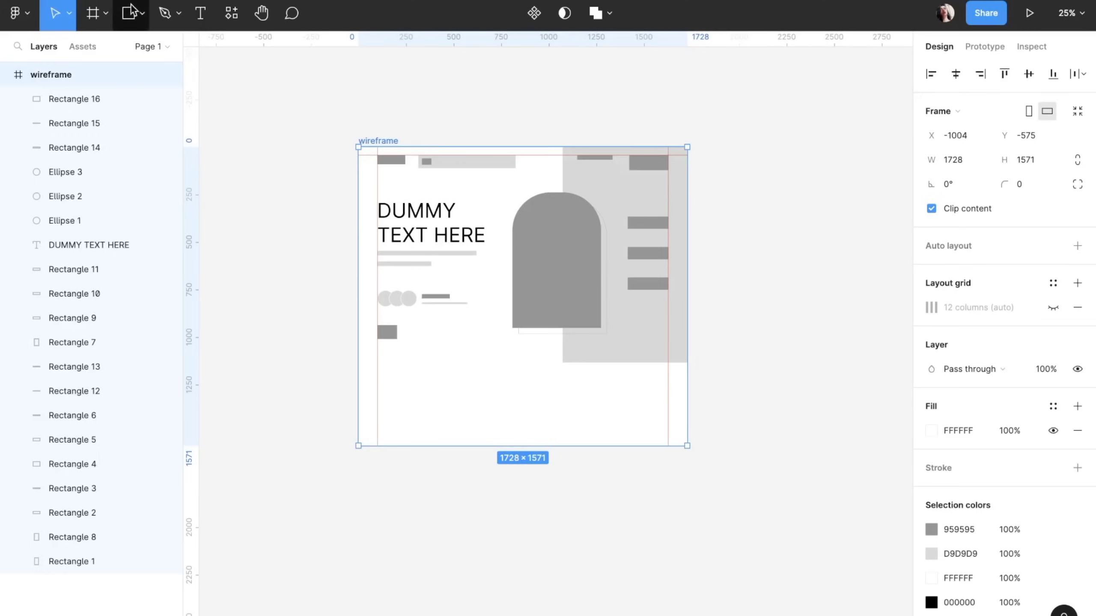
# - Draw a full-width lower section filled light grey E8E8E8
pyautogui.press('r')
pyautogui.moveTo(359, 364); pyautogui.dragTo(687, 445)
pyautogui.moveTo(608, 426); pyautogui.dragTo(609, 425)
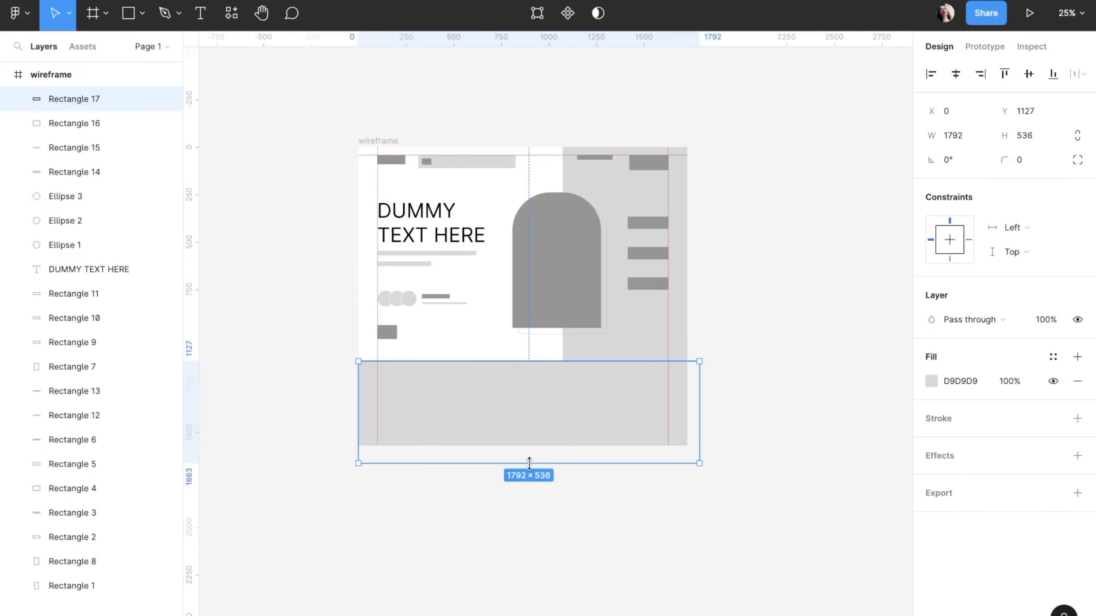
pyautogui.moveTo(529, 463); pyautogui.dragTo(529, 461)
pyautogui.press('i')
pyautogui.click(306, 423)
pyautogui.click(931, 381)
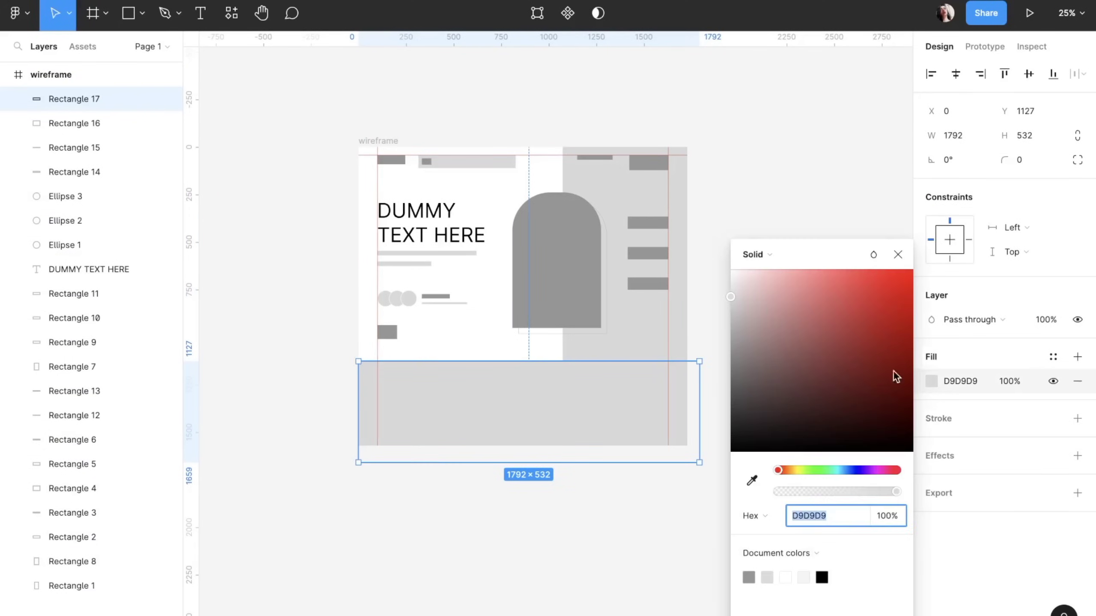
pyautogui.click(726, 297)
# - Add a heading bar with a circle sent behind its end
pyautogui.moveTo(377, 381); pyautogui.dragTo(450, 402)
pyautogui.click(142, 14)
pyautogui.click(106, 105)
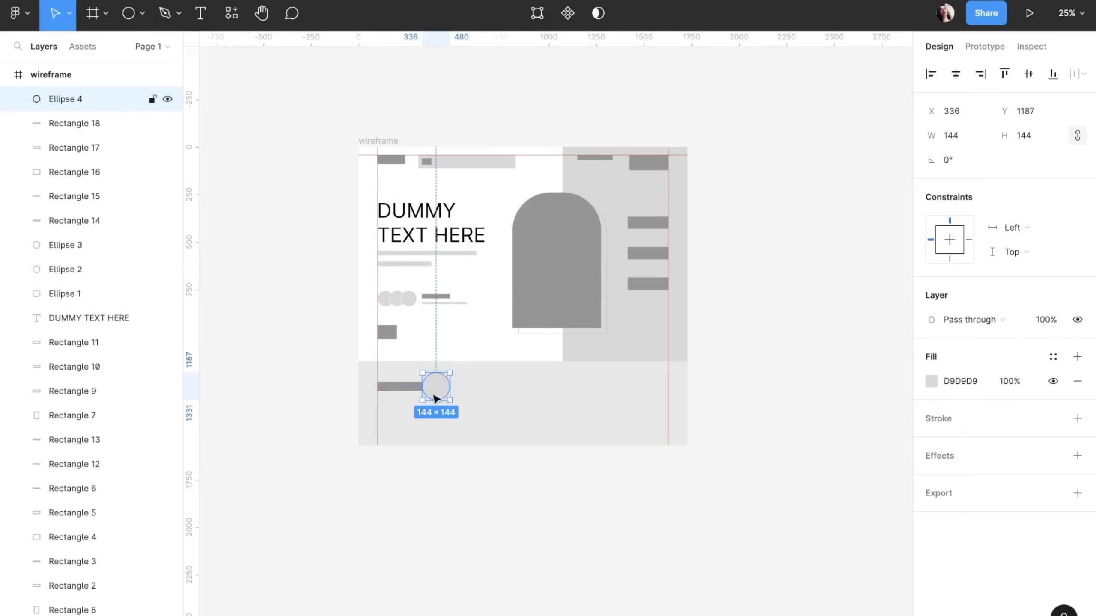
pyautogui.hotkey('ctrl', 'shift', '[')
pyautogui.click(508, 394)
pyautogui.click(475, 507)
# - Draw a 321×20 bar at the section's right, filled 959595
pyautogui.click(142, 14)
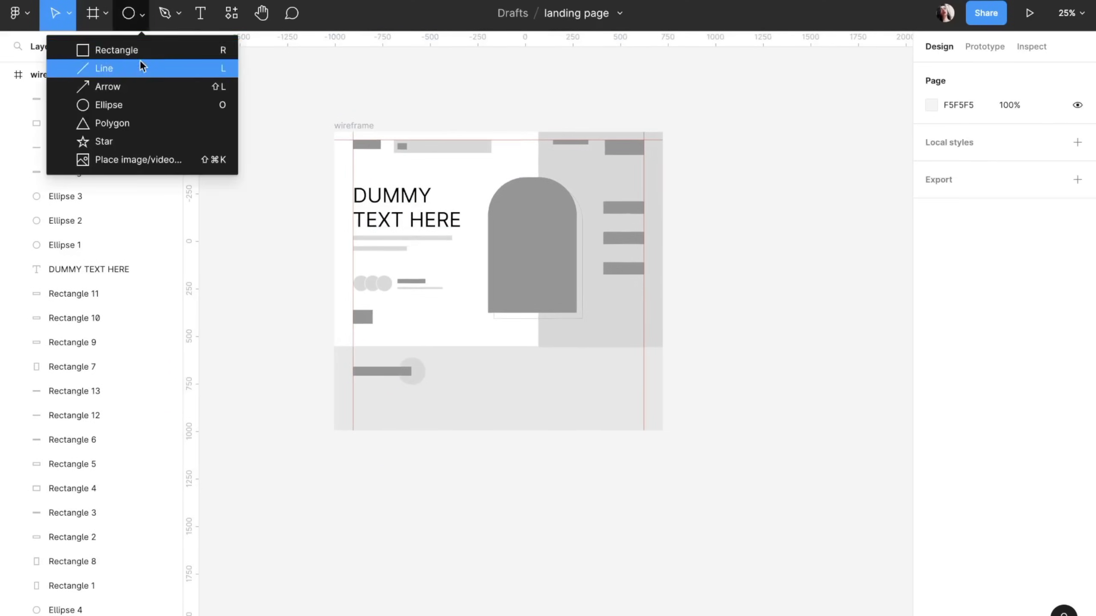
pyautogui.click(110, 48)
pyautogui.moveTo(583, 362); pyautogui.dragTo(644, 371)
pyautogui.press('i')
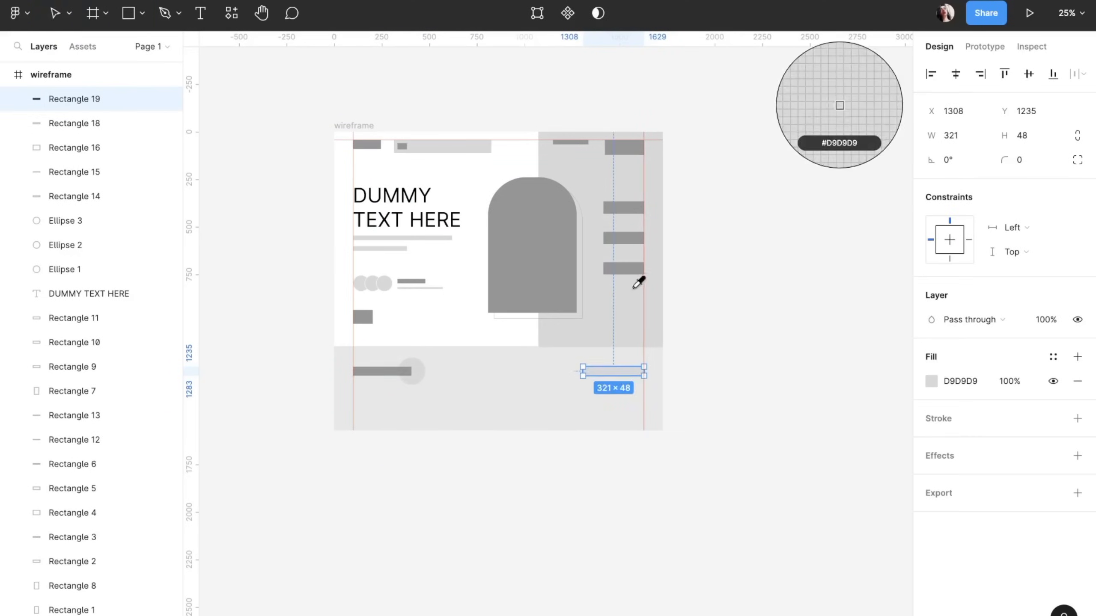
pyautogui.click(632, 271)
pyautogui.press('+')
# - Draw a large card rectangle below the section and give it a dark grey fill
pyautogui.hotkey('shift', '1')
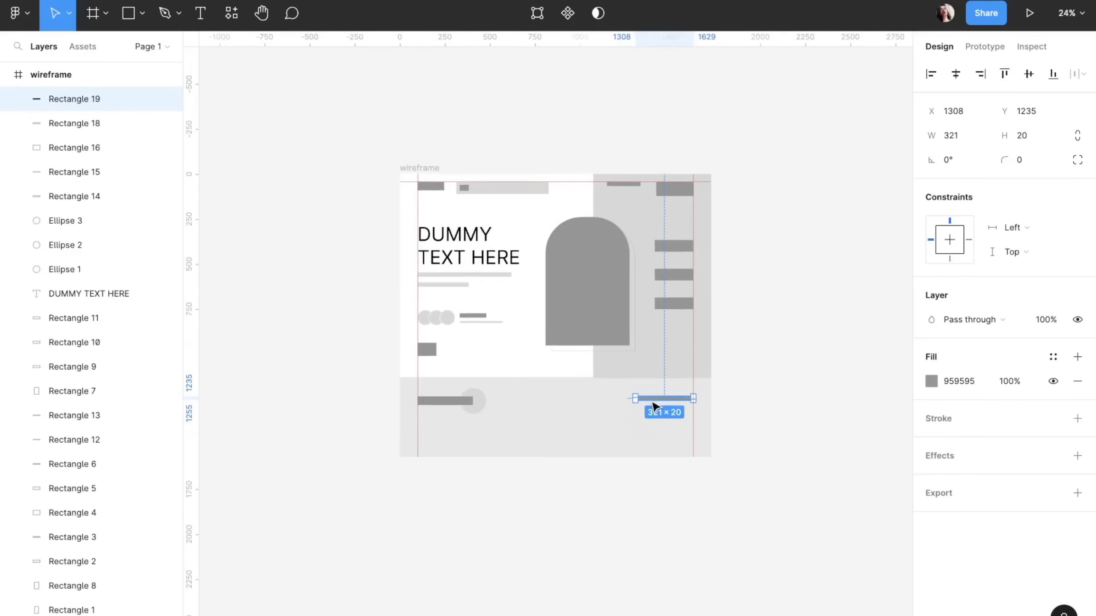
pyautogui.press('r')
pyautogui.moveTo(427, 408)
pyautogui.mouseDown()
pyautogui.moveTo(541, 488)
pyautogui.moveTo(511, 482)
pyautogui.mouseUp()
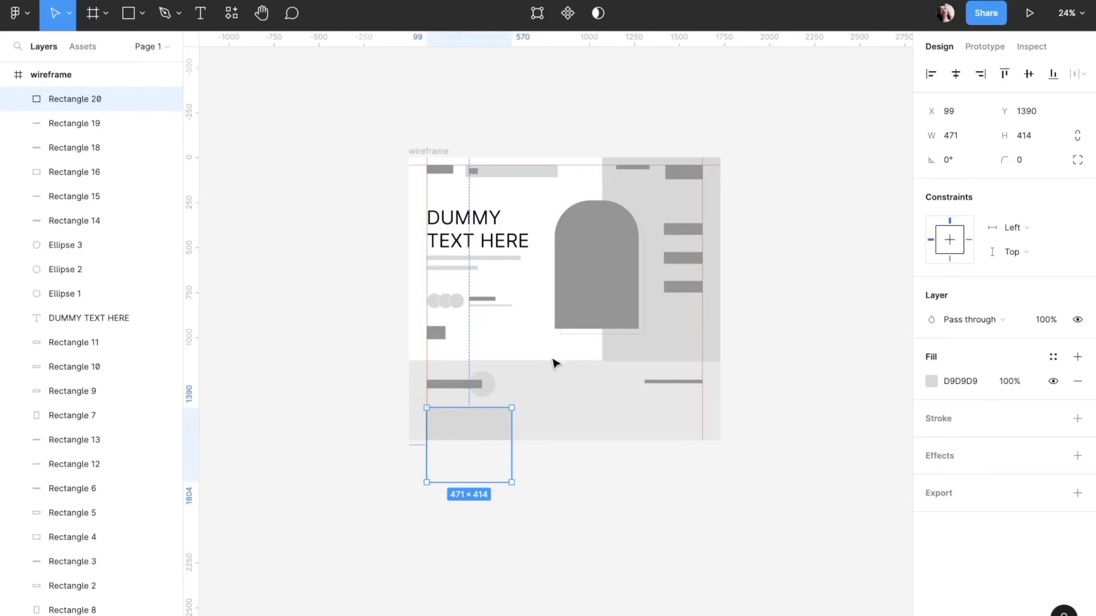
pyautogui.press('i')
pyautogui.click(478, 383)
pyautogui.click(491, 496)
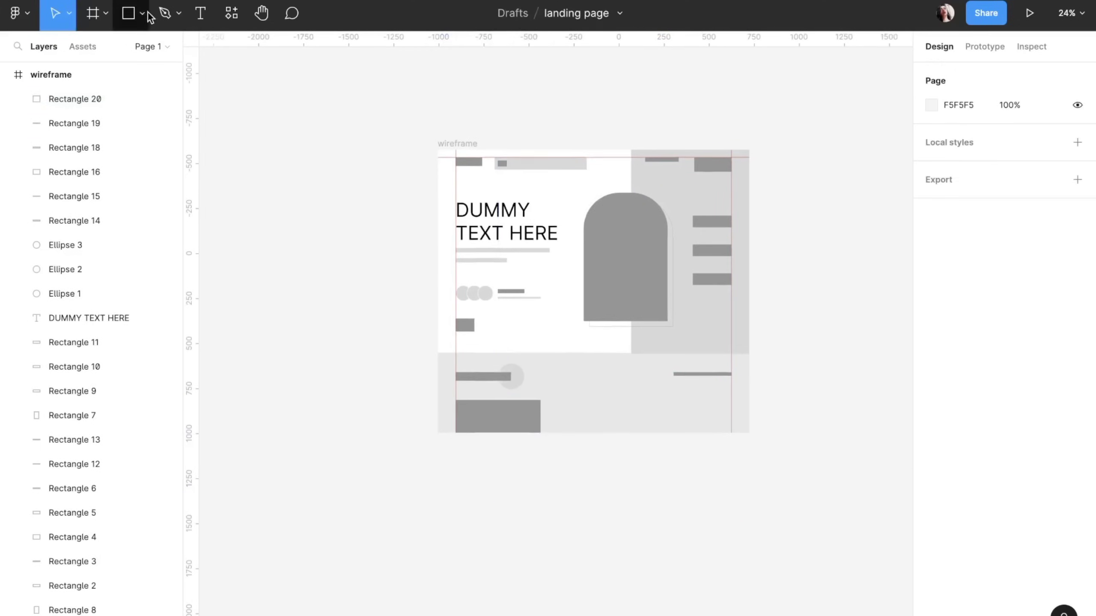
# - Add a circle on the dark card and enlarge it to 112×112
pyautogui.click(142, 13)
pyautogui.click(112, 110)
pyautogui.moveTo(461, 408); pyautogui.dragTo(508, 450)
pyautogui.press('Escape')
pyautogui.click(36, 99)
pyautogui.scroll(3, 472, 426)
pyautogui.moveTo(398, 510)
pyautogui.mouseDown()
pyautogui.moveTo(407, 522)
pyautogui.moveTo(471, 503)
pyautogui.moveTo(518, 517)
pyautogui.mouseUp()
# - Add a light panel along the card's bottom and group the card's parts
pyautogui.click(142, 13)
pyautogui.click(147, 46)
pyautogui.moveTo(363, 533); pyautogui.dragTo(515, 587)
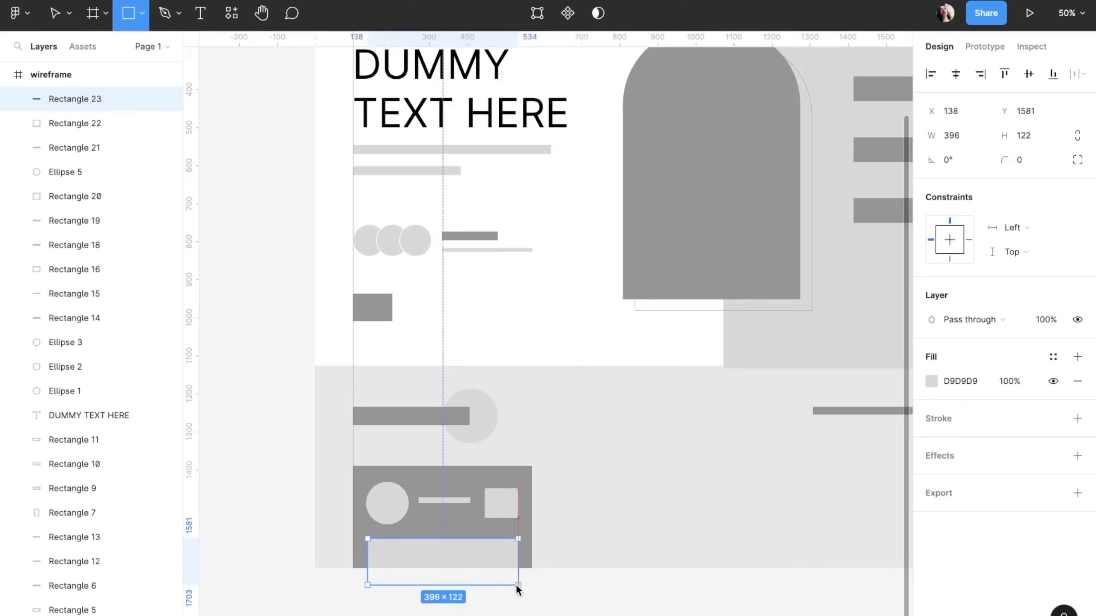
pyautogui.keyDown('shift'); pyautogui.click(529, 521); pyautogui.keyUp('shift')
pyautogui.scroll(-2, 353, 349)
pyautogui.hotkey('ctrl', 'g')
# - Copy the grouped card twice to make three cards in a row
pyautogui.moveTo(456, 489); pyautogui.dragTo(611, 490)
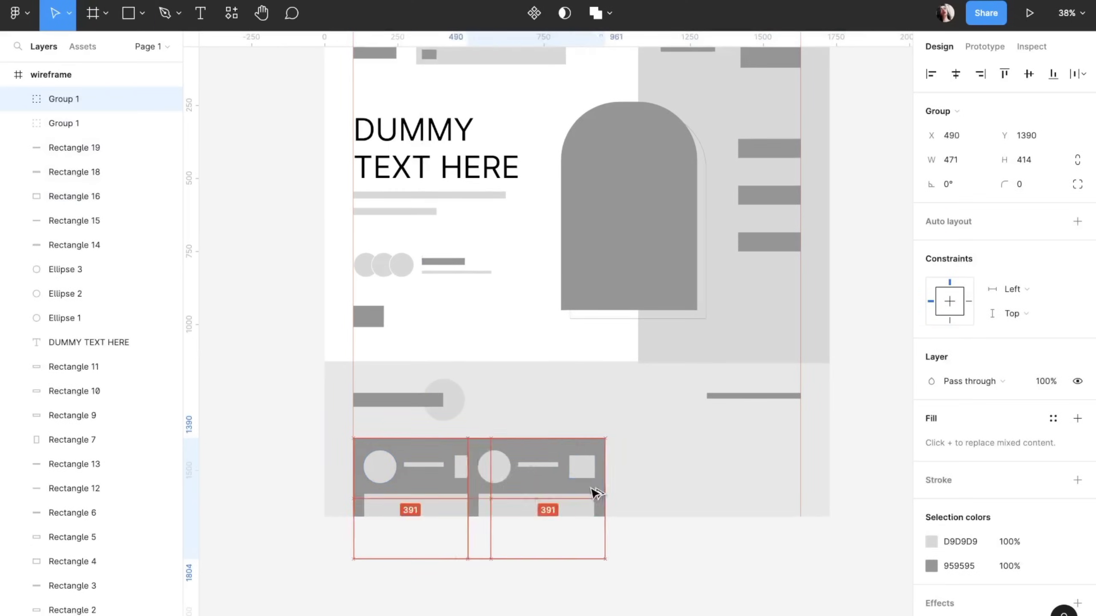
pyautogui.hotkey('ctrl', 'd')
pyautogui.click(611, 489)
pyautogui.scroll(-3, 707, 283)
pyautogui.click(773, 353)
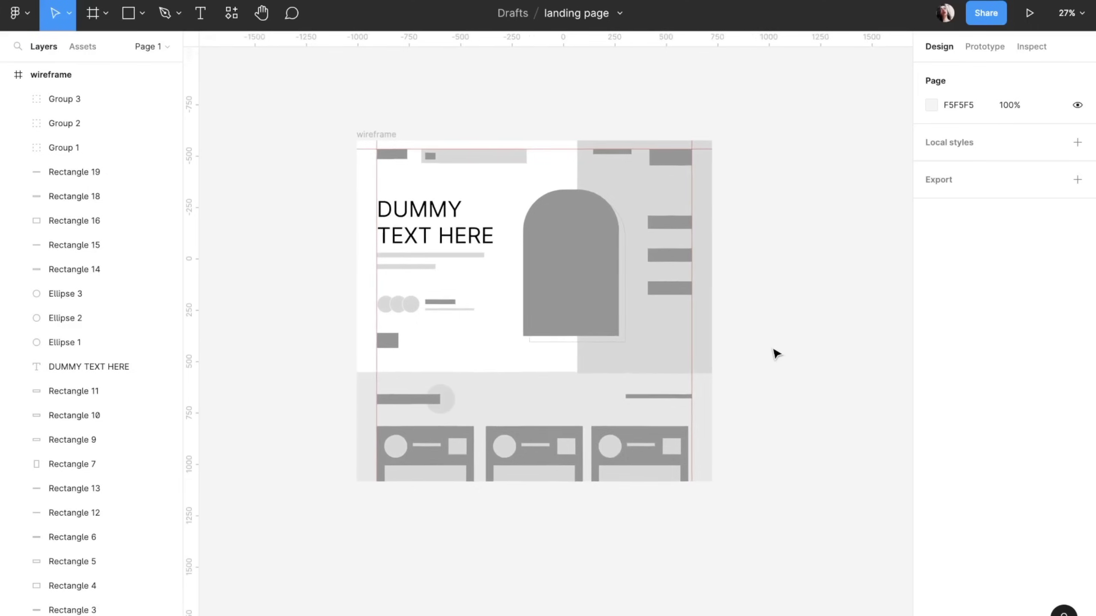
pyautogui.hscroll(2, 775, 353)
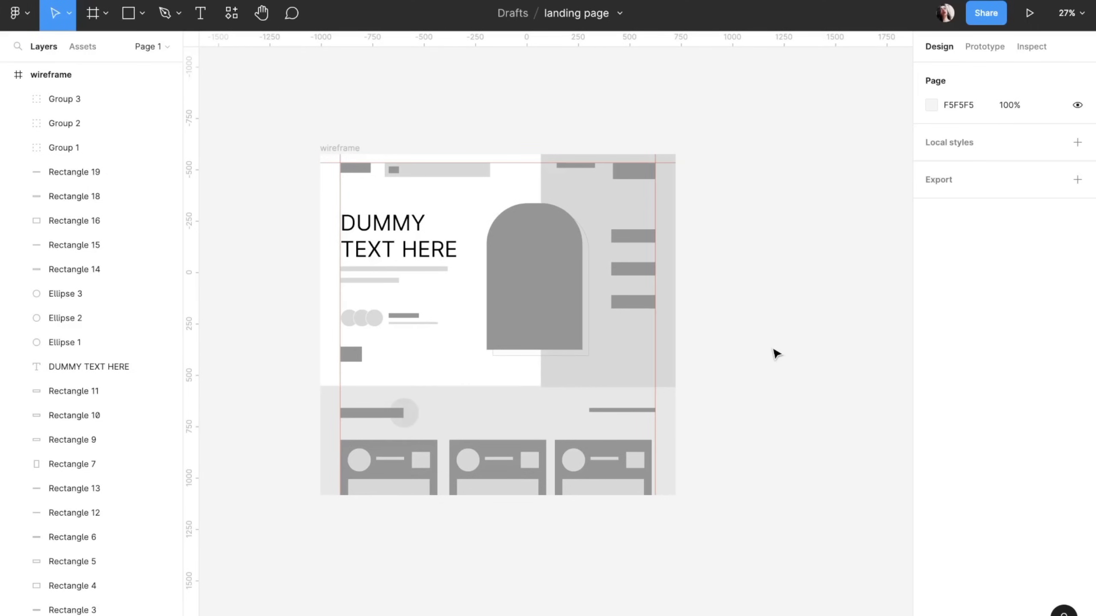
pyautogui.hscroll(2, 775, 353)
pyautogui.click(248, 156)
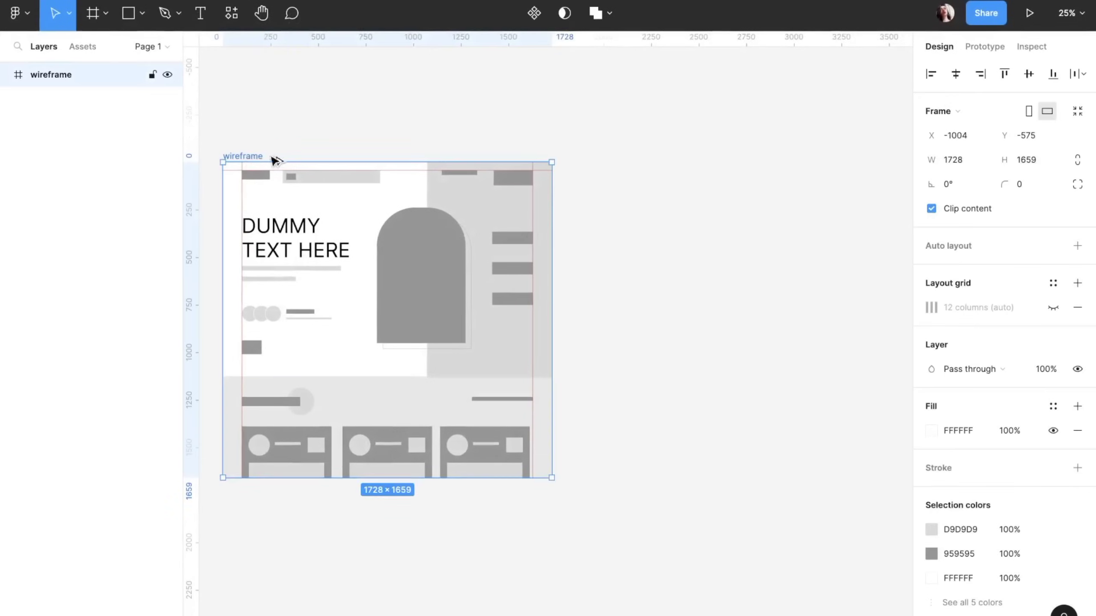
# - Duplicate the wireframe frame and rename the copy 'Design'
pyautogui.hotkey('ctrl', 'd')
pyautogui.hscroll(-3, 601, 159)
pyautogui.doubleClick(423, 242)
pyautogui.write('sign')
pyautogui.click(530, 179)
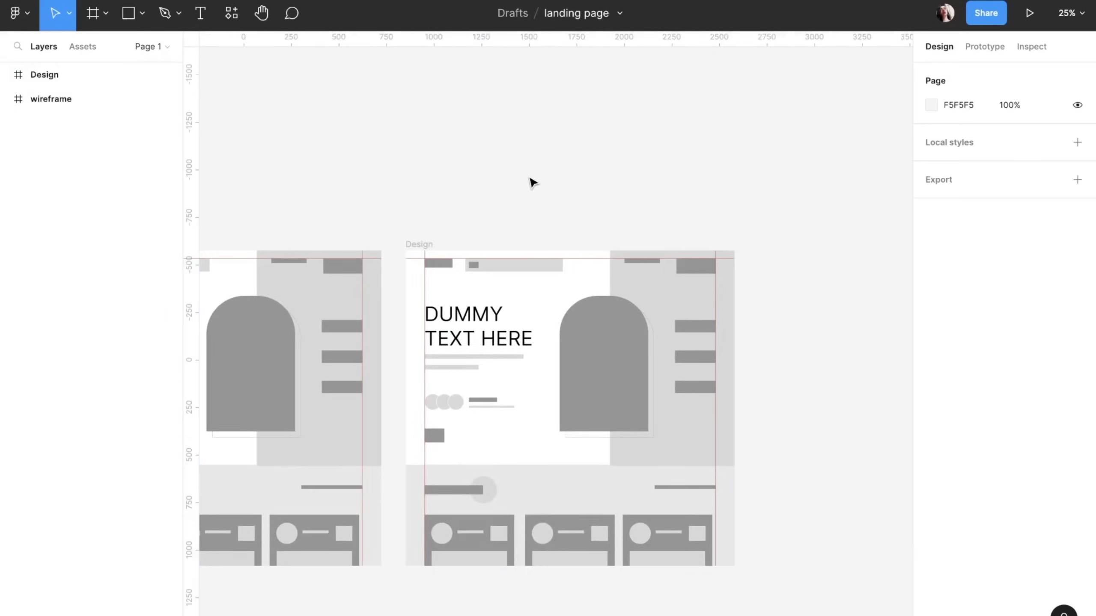
pyautogui.scroll(5, 599, 355)
# - Fill the right-hand background panel with near-black 101010 at full opacity
pyautogui.click(666, 221)
pyautogui.write('10101010')
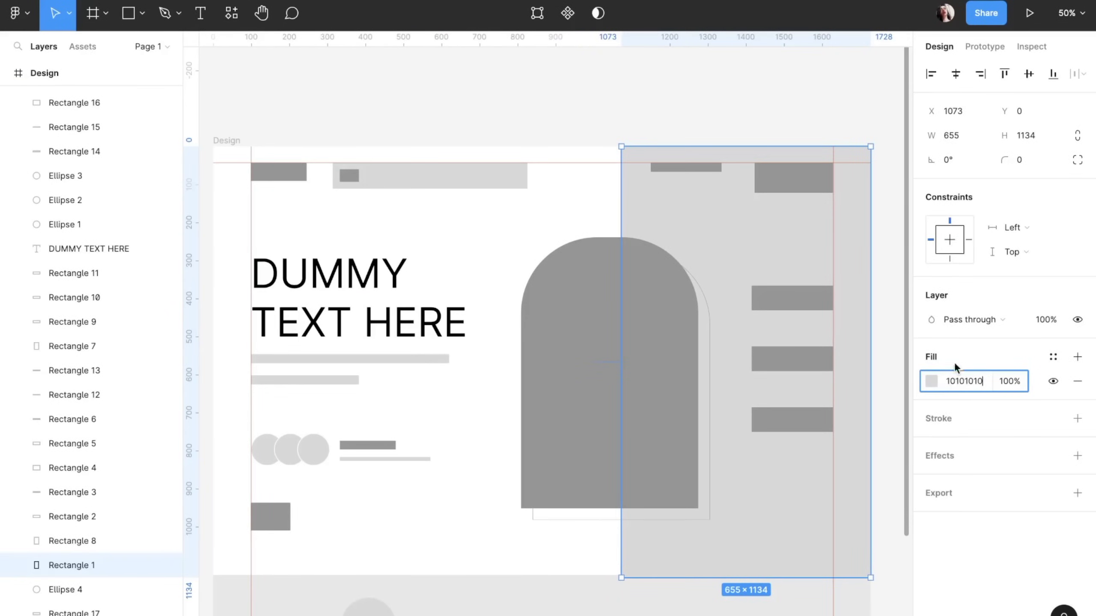
pyautogui.press('Return')
pyautogui.click(931, 381)
pyautogui.moveTo(828, 492); pyautogui.dragTo(967, 490)
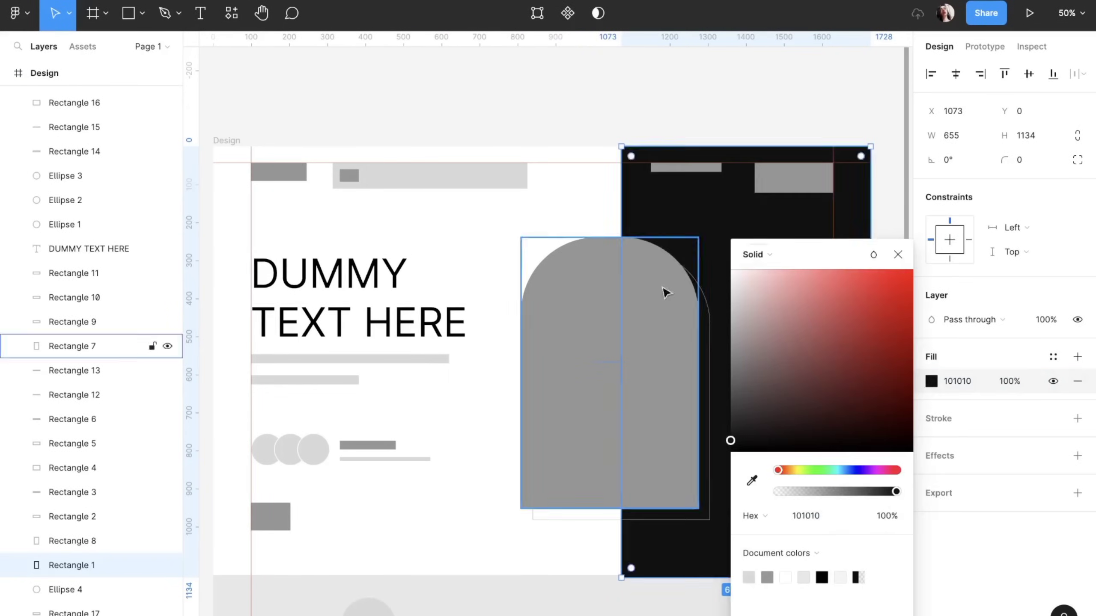
pyautogui.click(565, 220)
# - Turn the top-right header bar into a rounded, outlined button with no fill
pyautogui.hscroll(5, 760, 225)
pyautogui.scroll(3, 761, 225)
pyautogui.hotkey('shift', '0')
pyautogui.click(556, 268)
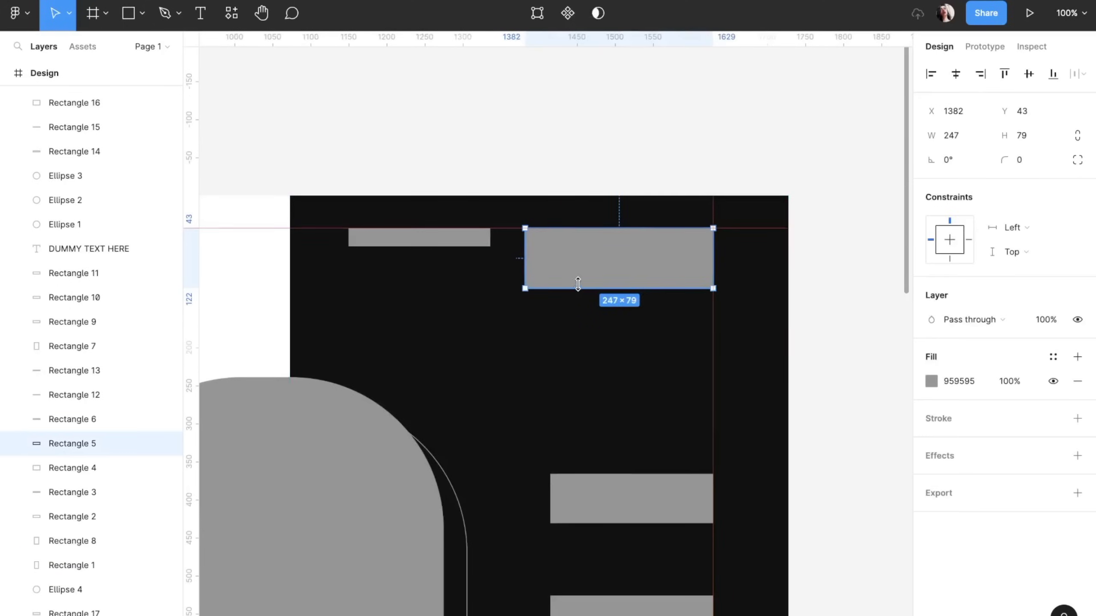
pyautogui.click(1053, 380)
pyautogui.click(1077, 418)
pyautogui.click(932, 443)
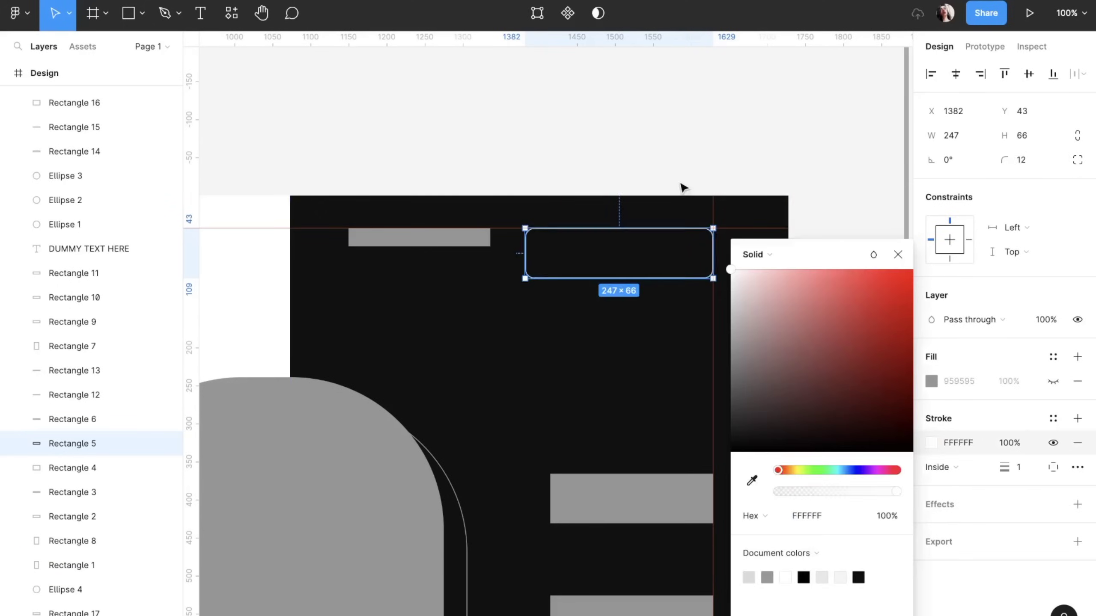
# - Add 'Connect wallet' text at font size 20 inside the button
pyautogui.press('t')
pyautogui.click(523, 305)
pyautogui.write('Connect wallet')
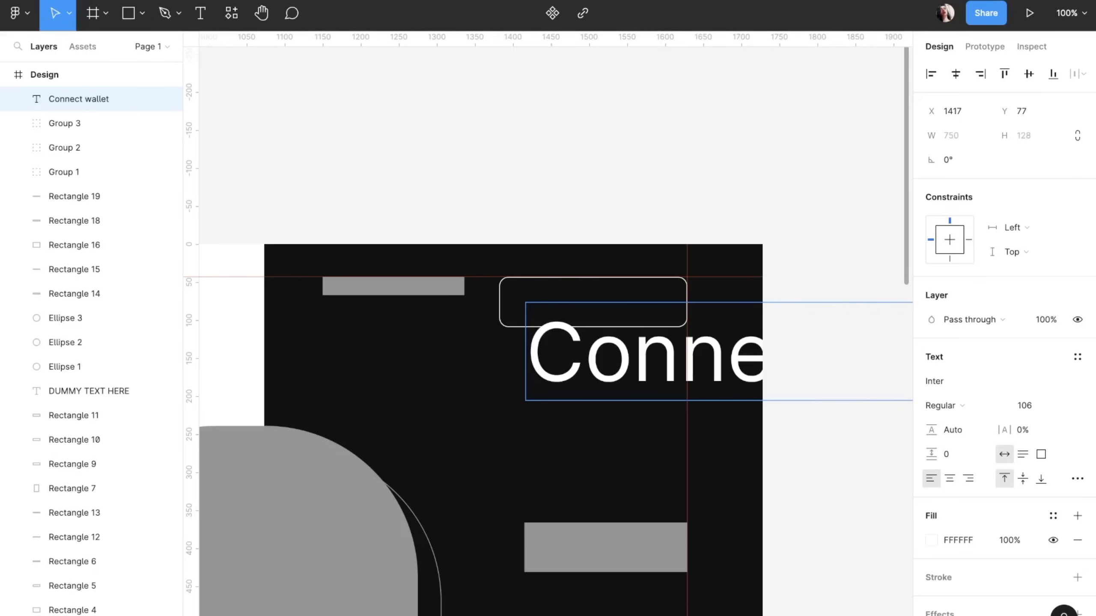
pyautogui.click(1027, 406)
pyautogui.write('24')
pyautogui.press('Return')
pyautogui.moveTo(656, 320); pyautogui.dragTo(641, 306)
pyautogui.click(1026, 405)
pyautogui.write('22')
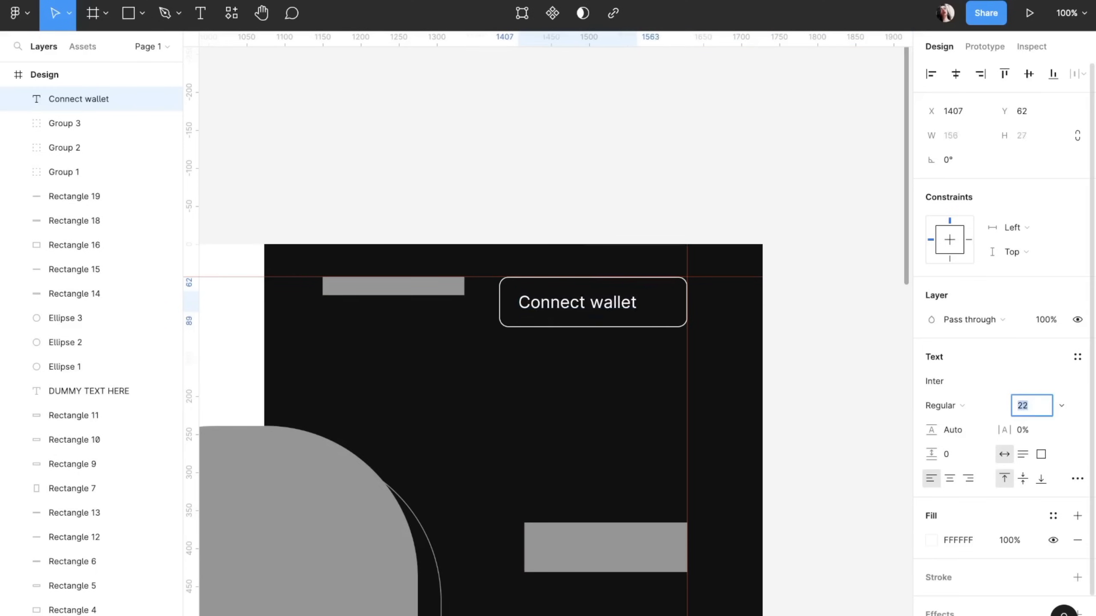
pyautogui.write('20')
pyautogui.press('Return')
# - Centre the Connect wallet text vertically within the button outline
pyautogui.click(557, 380)
pyautogui.scroll(3, 558, 367)
pyautogui.click(557, 302)
pyautogui.keyDown('shift'); pyautogui.click(560, 355); pyautogui.keyUp('shift')
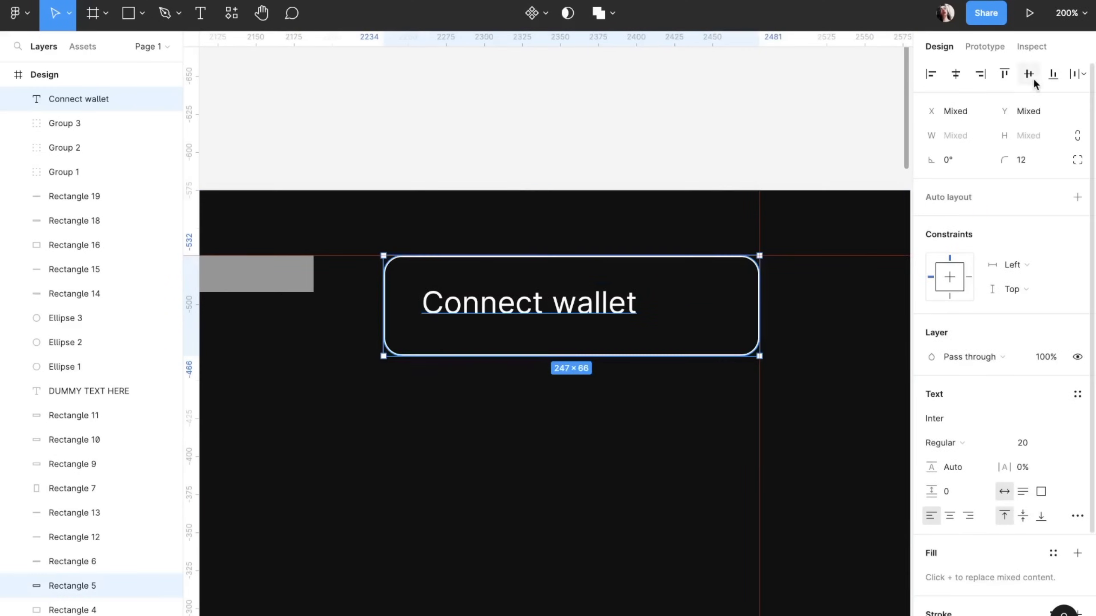
pyautogui.click(1029, 74)
# - Add a yellow circle with an up-right arrow-right icon beside the text, grouped together
pyautogui.click(142, 13)
pyautogui.click(86, 100)
pyautogui.moveTo(674, 286); pyautogui.dragTo(723, 335)
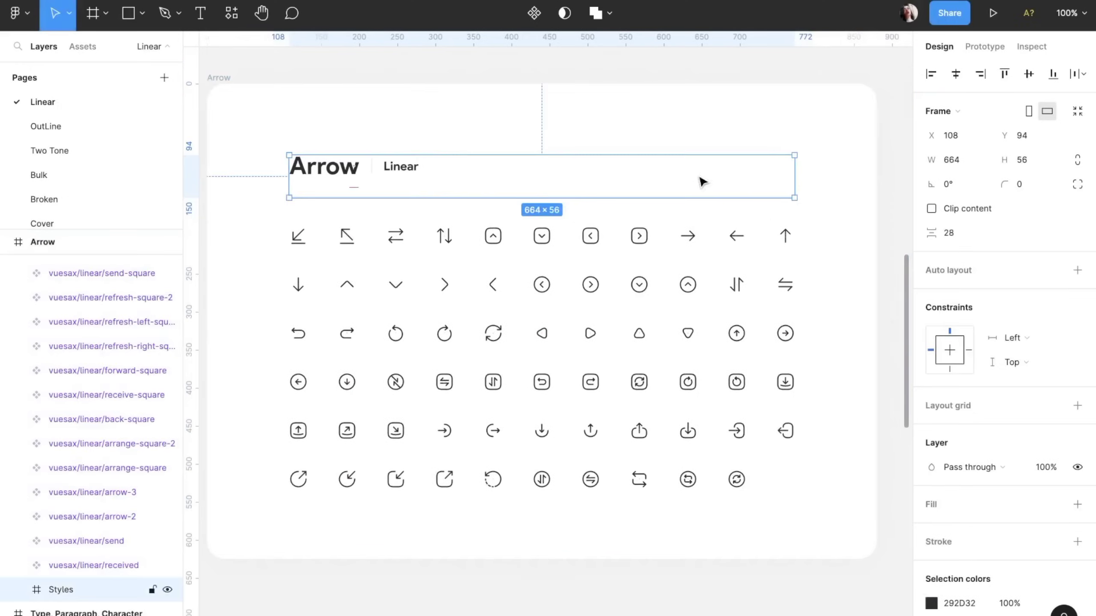
pyautogui.click(687, 241)
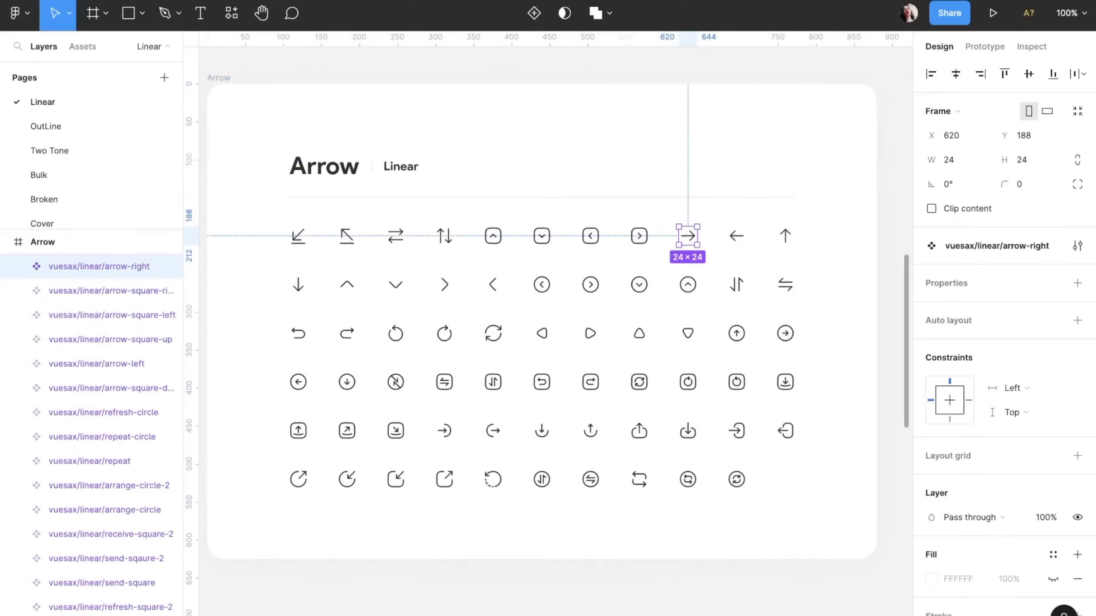
pyautogui.hotkey('ctrl', 'c')
pyautogui.hotkey('ctrl', 'v')
pyautogui.moveTo(587, 336); pyautogui.dragTo(665, 306)
pyautogui.scroll(5, 656, 353)
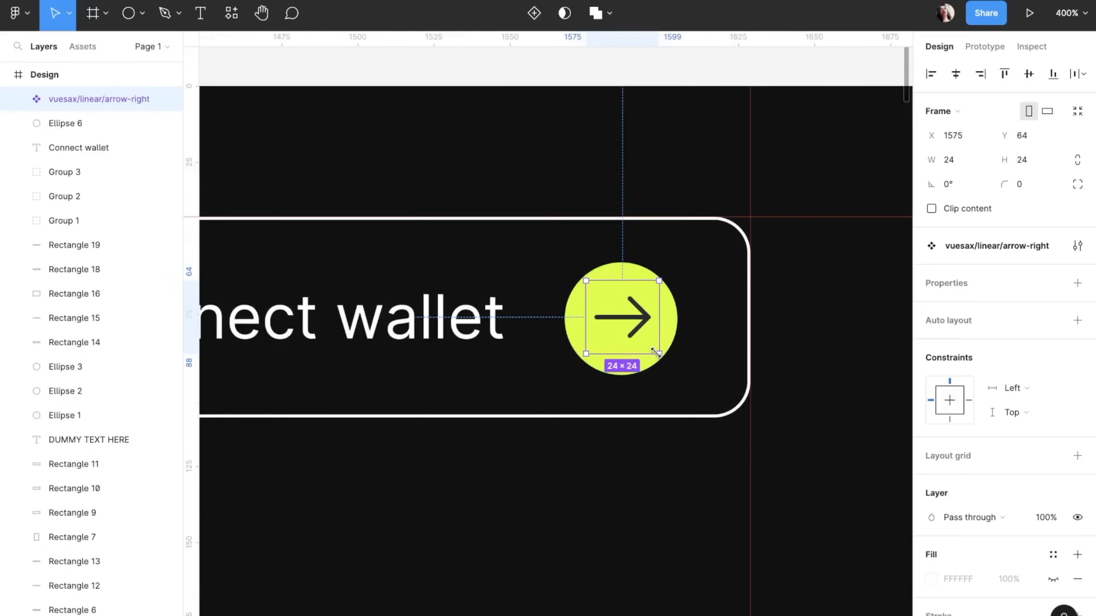
pyautogui.moveTo(657, 355); pyautogui.dragTo(669, 332)
pyautogui.keyDown('shift'); pyautogui.click(667, 358); pyautogui.keyUp('shift')
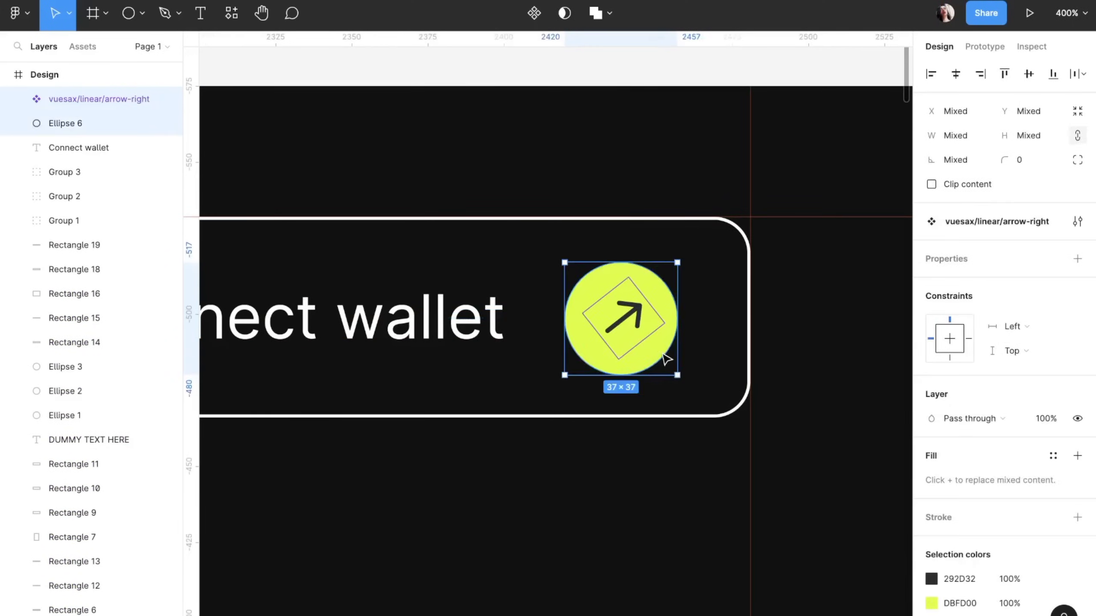
pyautogui.hotkey('ctrl', 'g')
# - Group the whole Connect wallet button as one group
pyautogui.hotkey('shift', '0')
pyautogui.keyDown('shift'); pyautogui.click(576, 328); pyautogui.keyUp('shift')
pyautogui.hotkey('ctrl', 'g')
# - Replace the grey placeholder bar left of the button with a new text box
pyautogui.click(509, 328)
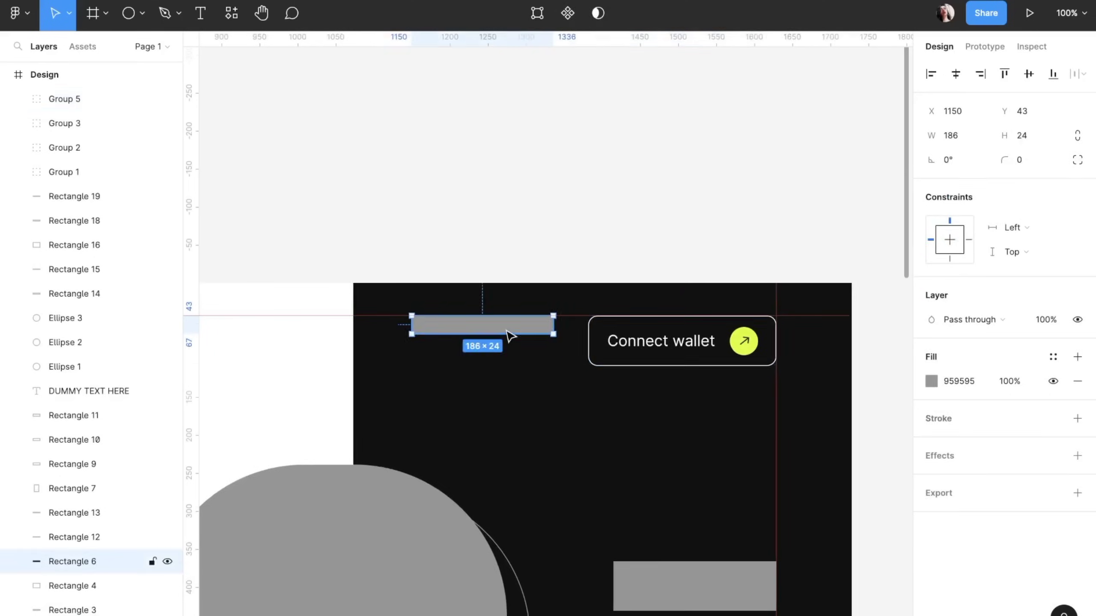
pyautogui.press('Delete')
pyautogui.moveTo(711, 345); pyautogui.dragTo(514, 345)
pyautogui.press('t')
pyautogui.click(464, 346)
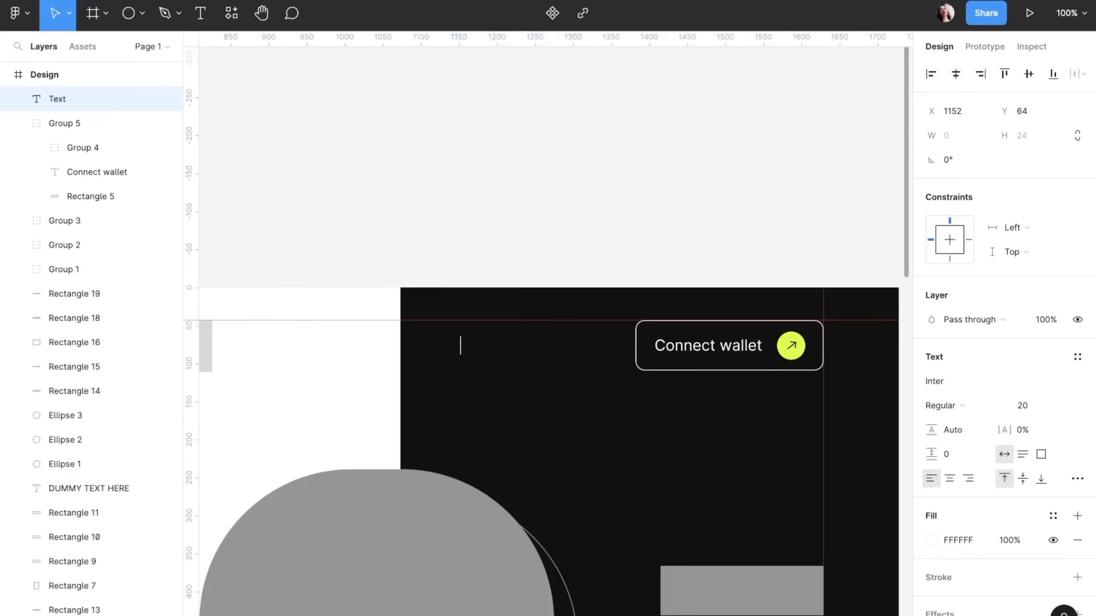
# - Finish the Products label in the header
pyautogui.write('Products')
pyautogui.press('Escape')
pyautogui.scroll(-5, 499, 355)
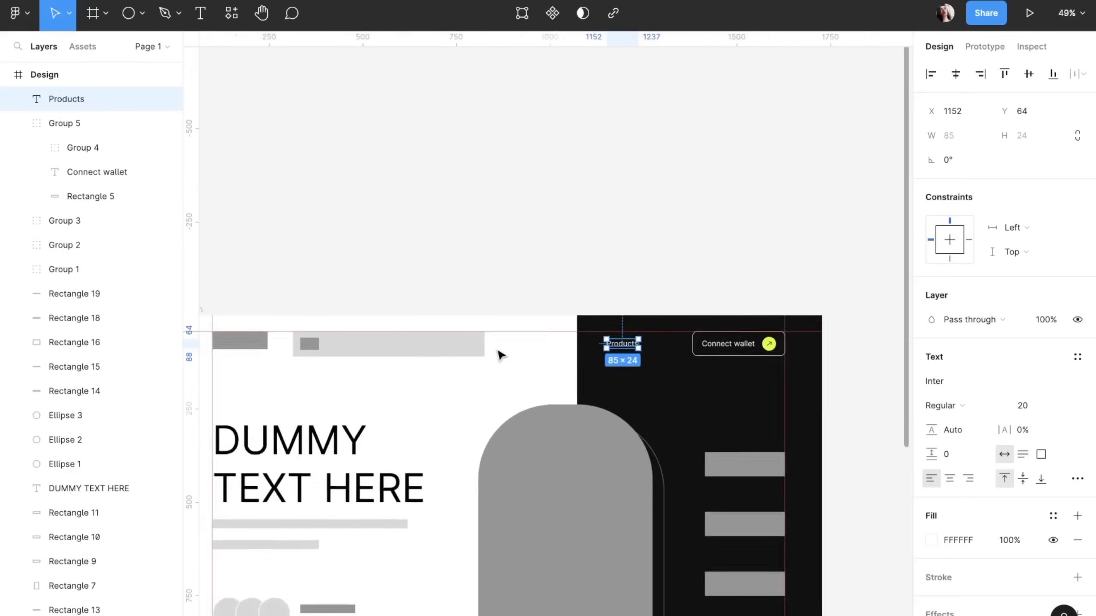
# - Make the search bar placeholder white with an adjusted drop shadow
pyautogui.click(513, 318)
pyautogui.write('12')
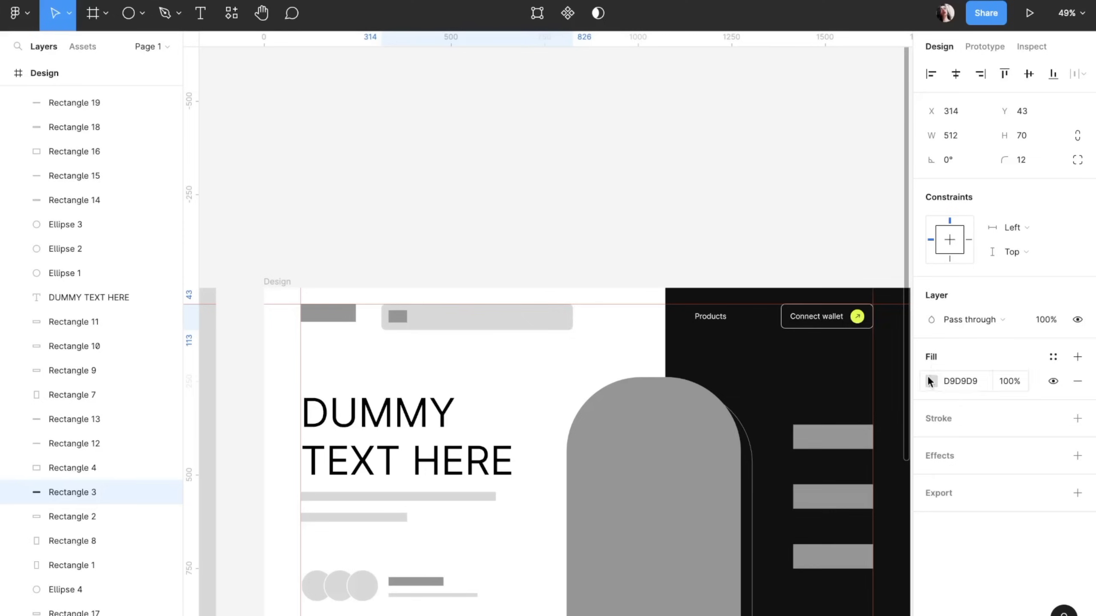
pyautogui.click(929, 381)
pyautogui.click(1077, 456)
pyautogui.click(931, 480)
pyautogui.click(824, 566)
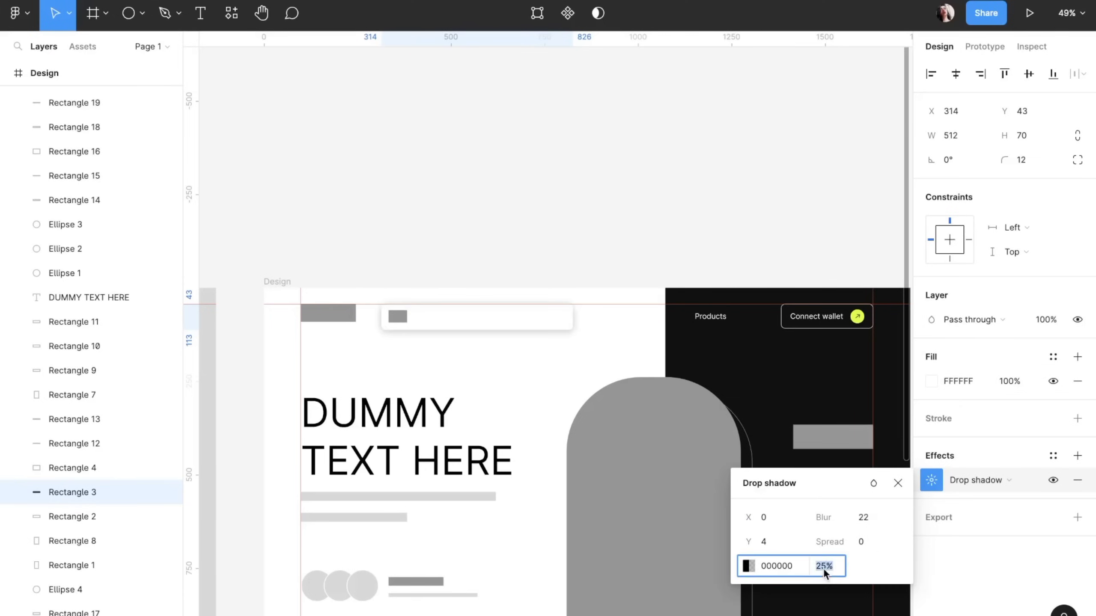
pyautogui.click(384, 198)
# - Insert a search icon from the Iconly v2.3 plugin at the search bar's left end
pyautogui.hotkey('ctrl', '/')
pyautogui.write('Icon')
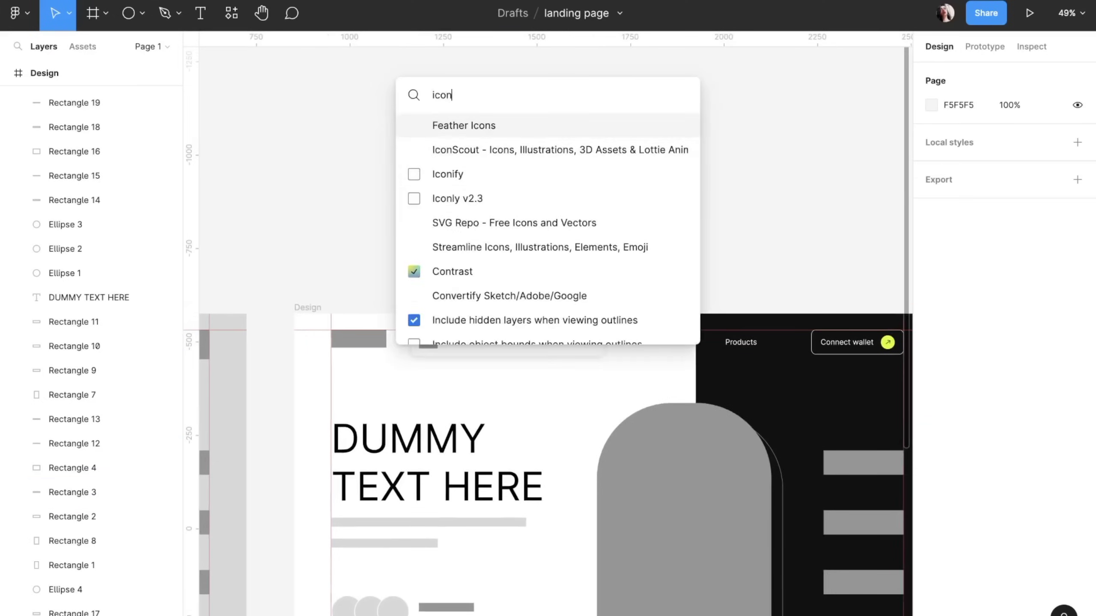
pyautogui.press('Escape')
pyautogui.scroll(-3, 510, 191)
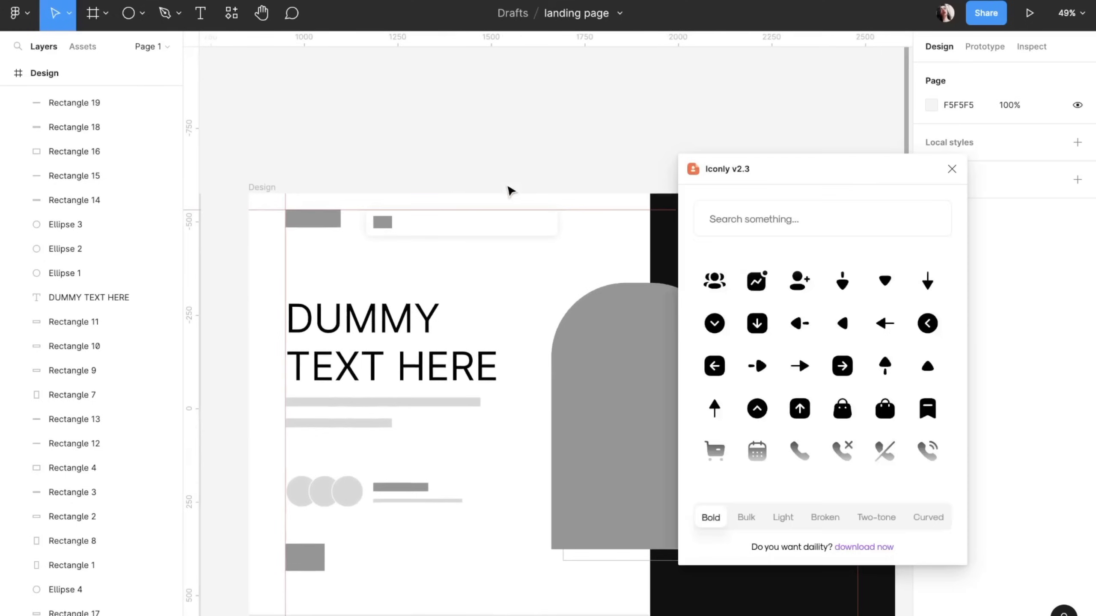
pyautogui.click(775, 221)
pyautogui.write('se')
pyautogui.moveTo(502, 294); pyautogui.dragTo(504, 289)
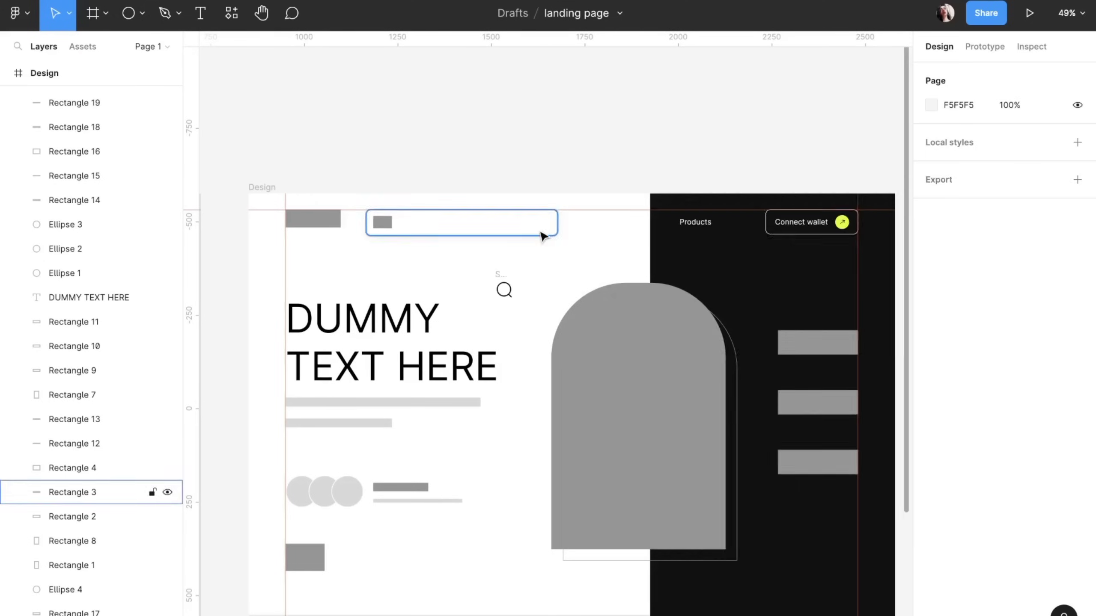
pyautogui.click(516, 312)
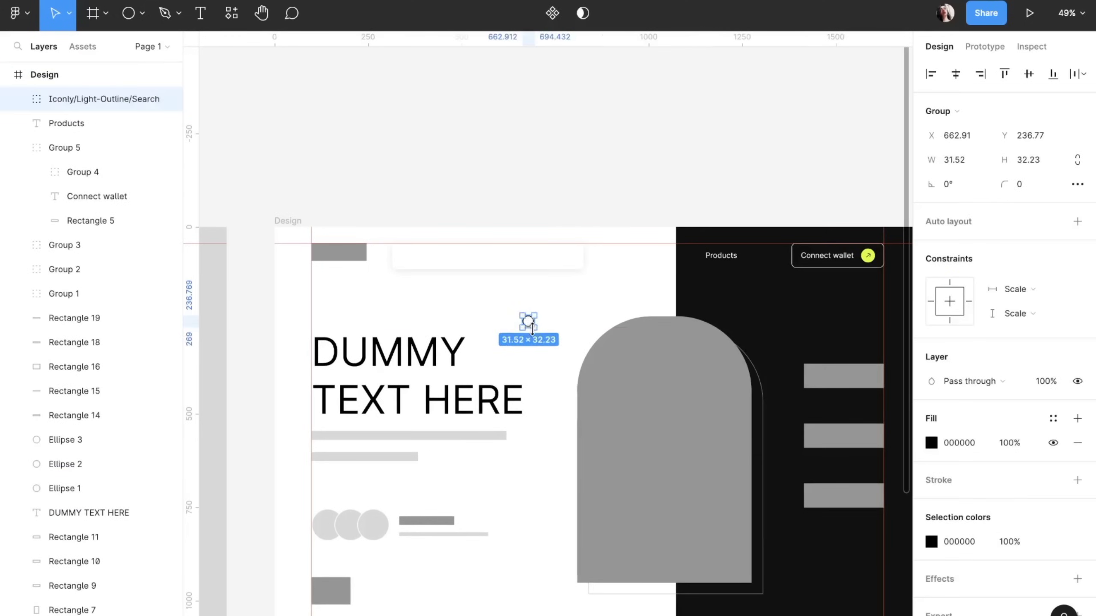
pyautogui.moveTo(531, 328); pyautogui.dragTo(407, 259)
# - Add a dark header-coloured box at the search bar's right end with a square inner corner
pyautogui.scroll(5, 409, 266)
pyautogui.scroll(-2, 517, 319)
pyautogui.click(733, 332)
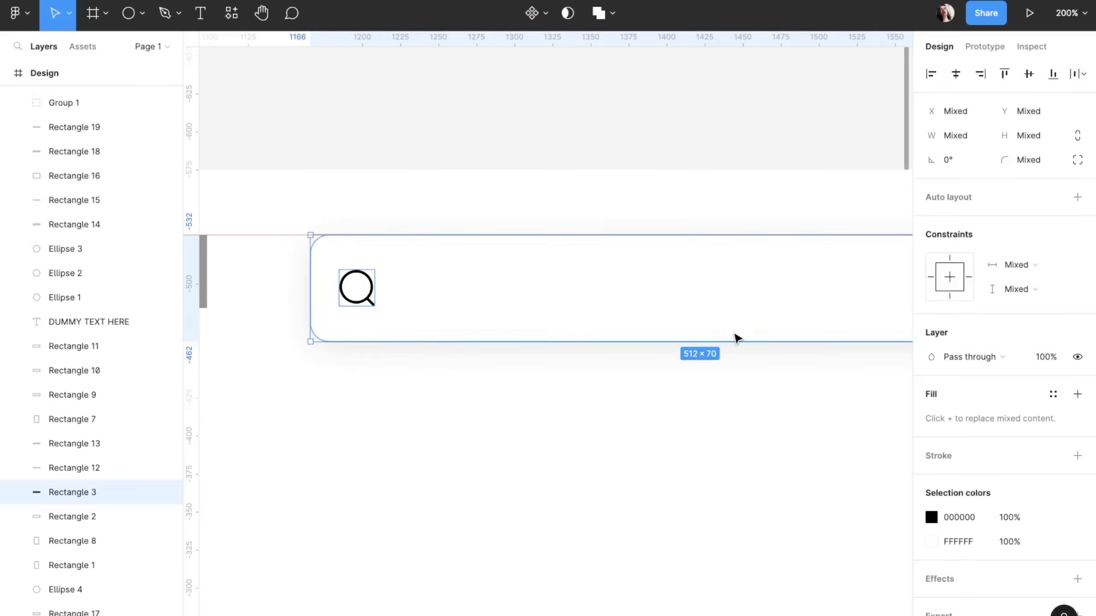
pyautogui.scroll(-2, 660, 338)
pyautogui.hotkey('ctrl', 'd')
pyautogui.moveTo(349, 328); pyautogui.dragTo(712, 336)
pyautogui.scroll(-3, 696, 332)
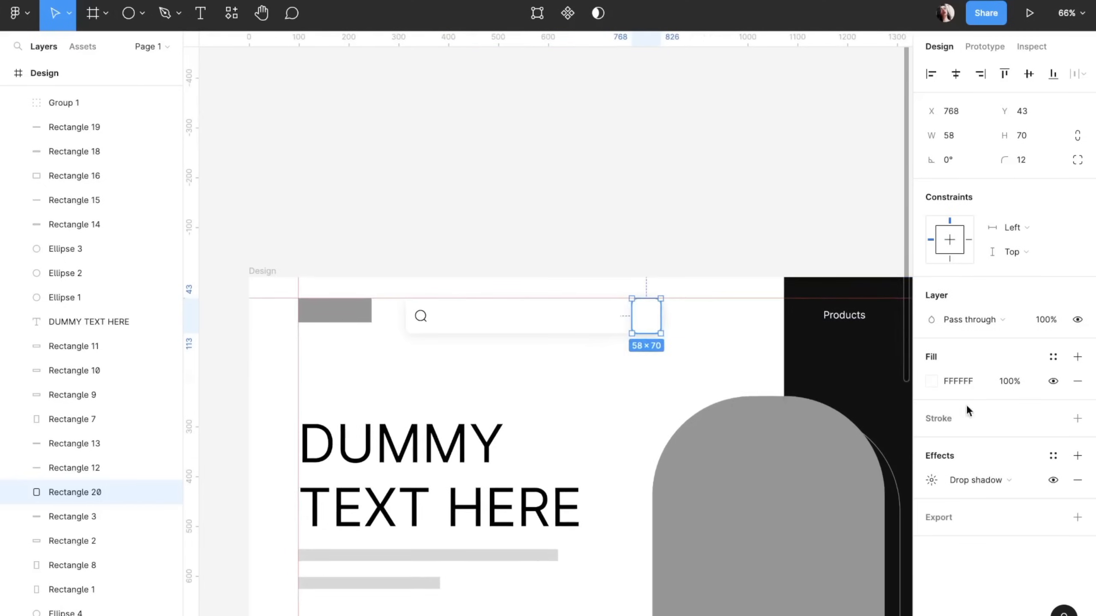
pyautogui.click(1053, 480)
pyautogui.press('i')
pyautogui.click(841, 364)
pyautogui.click(1077, 160)
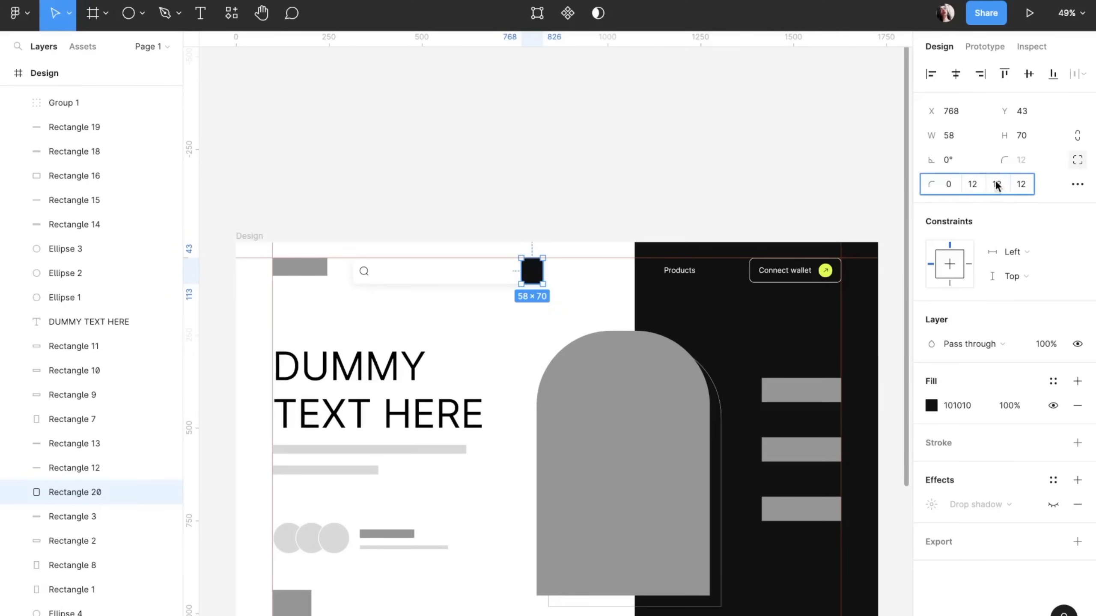
pyautogui.write('0')
pyautogui.press('Return')
# - Paste the settings icon from the icon library into the dark box
pyautogui.scroll(3, 540, 285)
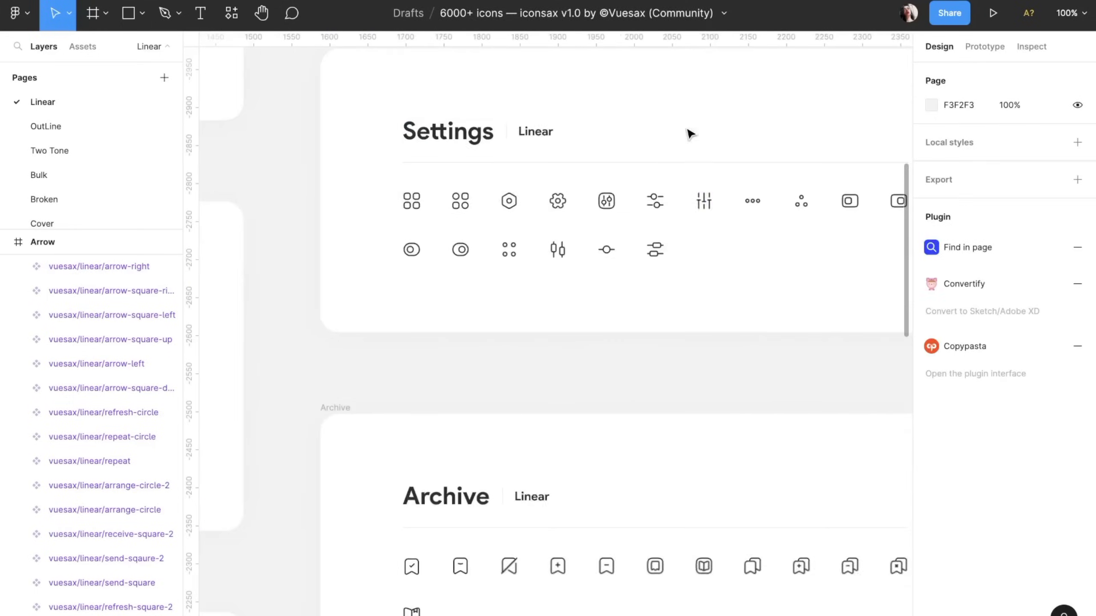
pyautogui.click(704, 200)
pyautogui.hotkey('ctrl', 'c')
pyautogui.hotkey('ctrl', 'v')
pyautogui.scroll(3, 643, 308)
pyautogui.click(555, 298)
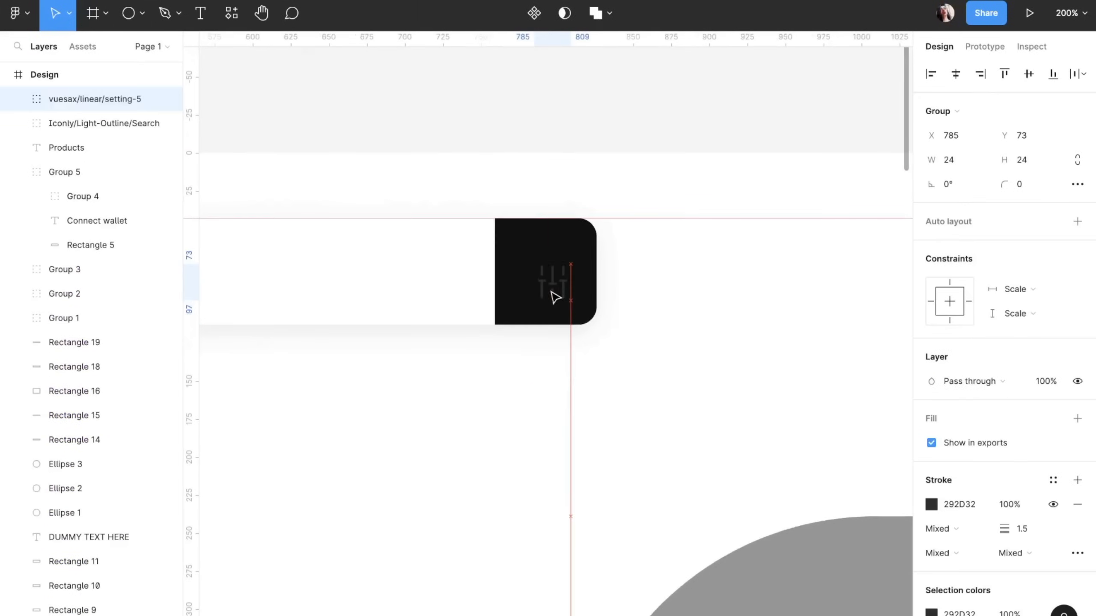
pyautogui.scroll(-5, 589, 305)
# - Replace the grey logo placeholder with LOGO text
pyautogui.click(414, 302)
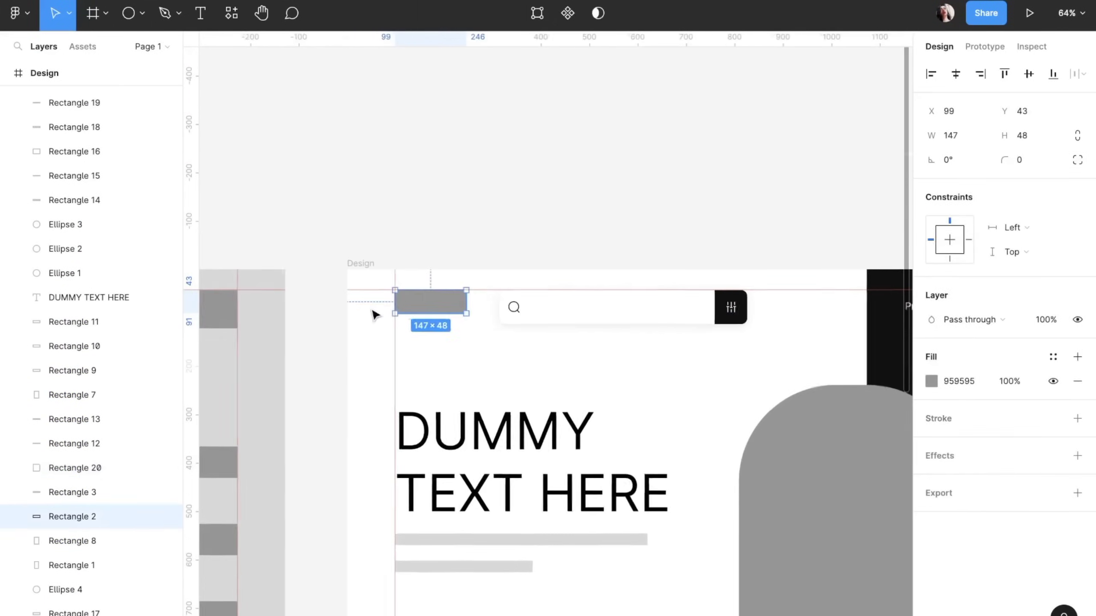
pyautogui.press('Delete')
pyautogui.press('t')
pyautogui.click(433, 317)
pyautogui.write('LOGO')
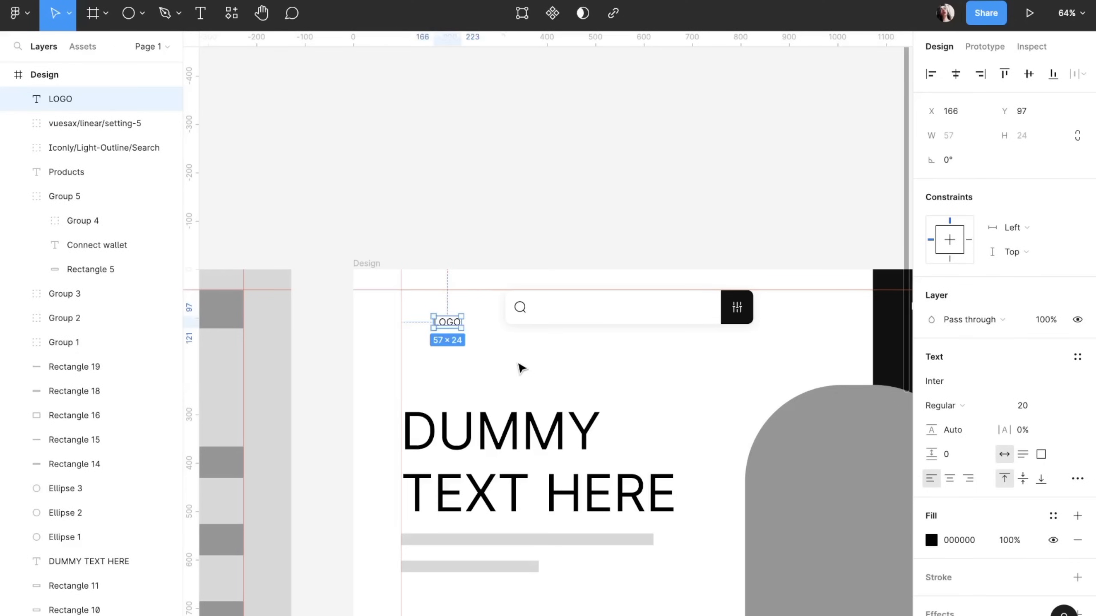
pyautogui.scroll(-3, 432, 315)
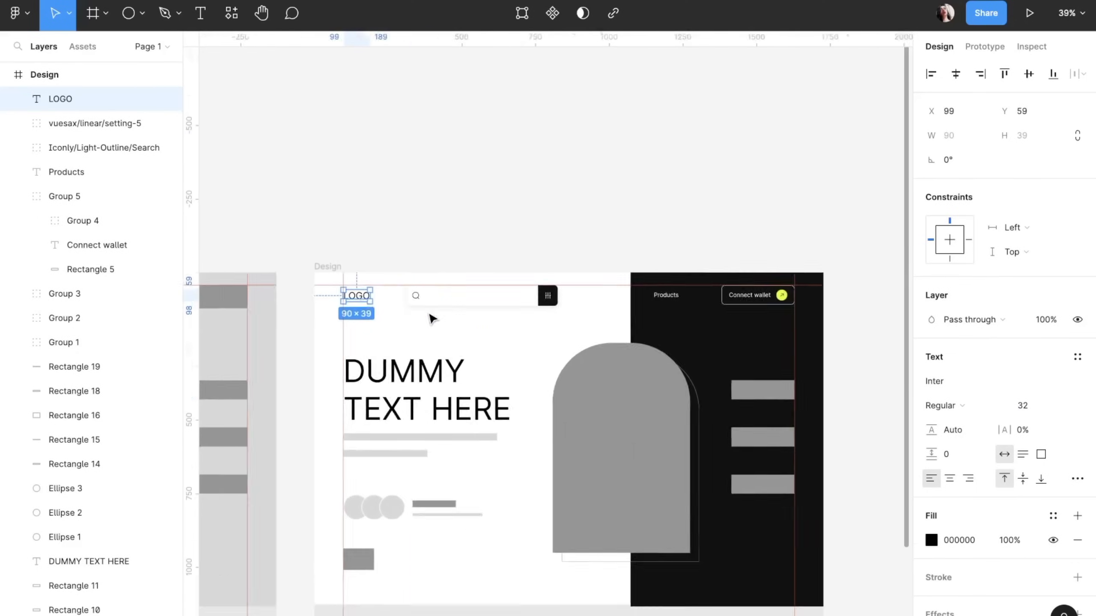
pyautogui.scroll(-5, 87, 389)
pyautogui.click(71, 564)
# - Fill the grey hero arch with the portrait image
pyautogui.moveTo(242, 287); pyautogui.dragTo(716, 222)
pyautogui.hscroll(-2, 751, 228)
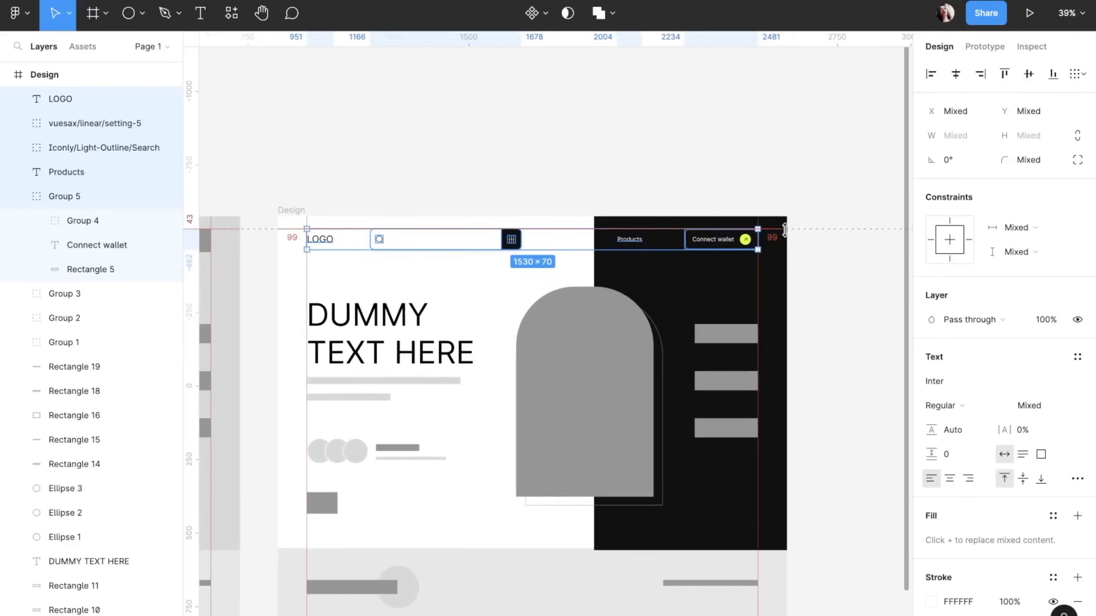
pyautogui.scroll(-1, 653, 347)
pyautogui.click(652, 425)
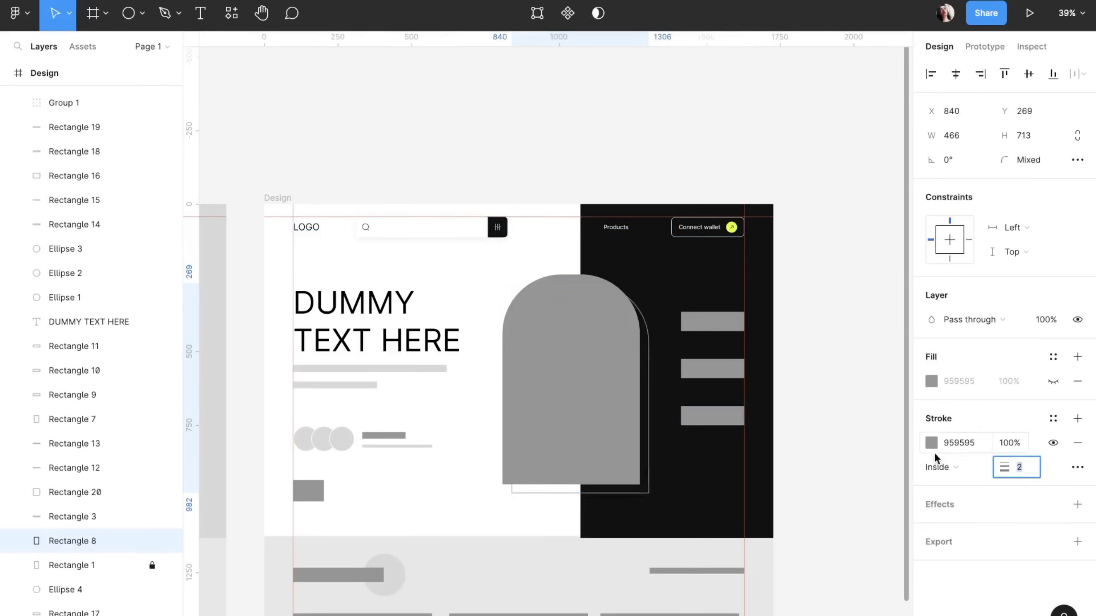
pyautogui.click(587, 380)
pyautogui.hotkey('ctrl', 'v')
pyautogui.click(463, 327)
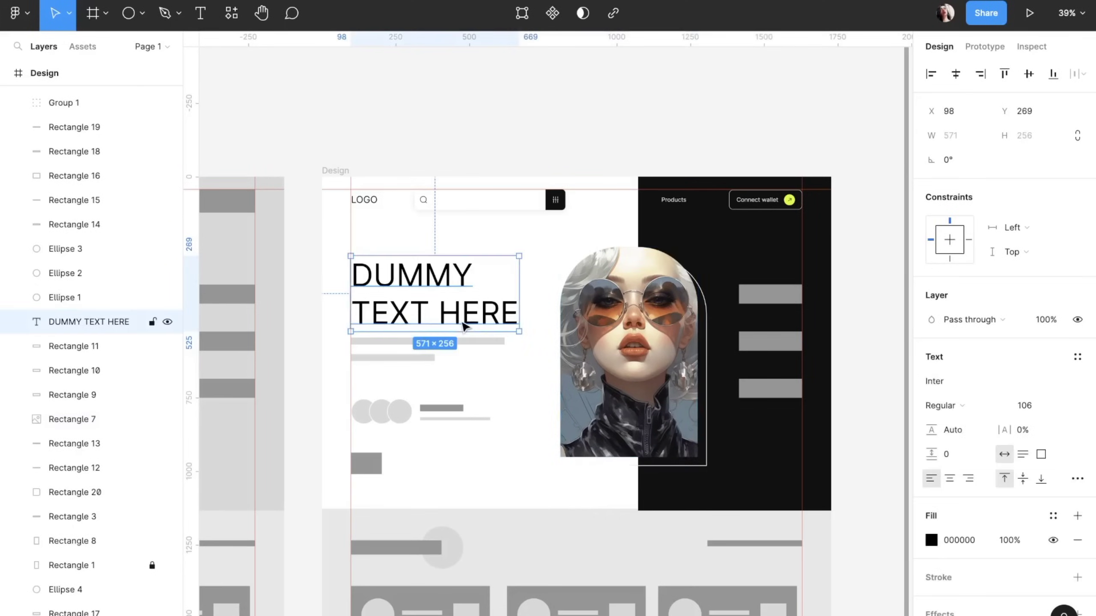
pyautogui.moveTo(339, 349); pyautogui.dragTo(462, 353)
pyautogui.click(476, 325)
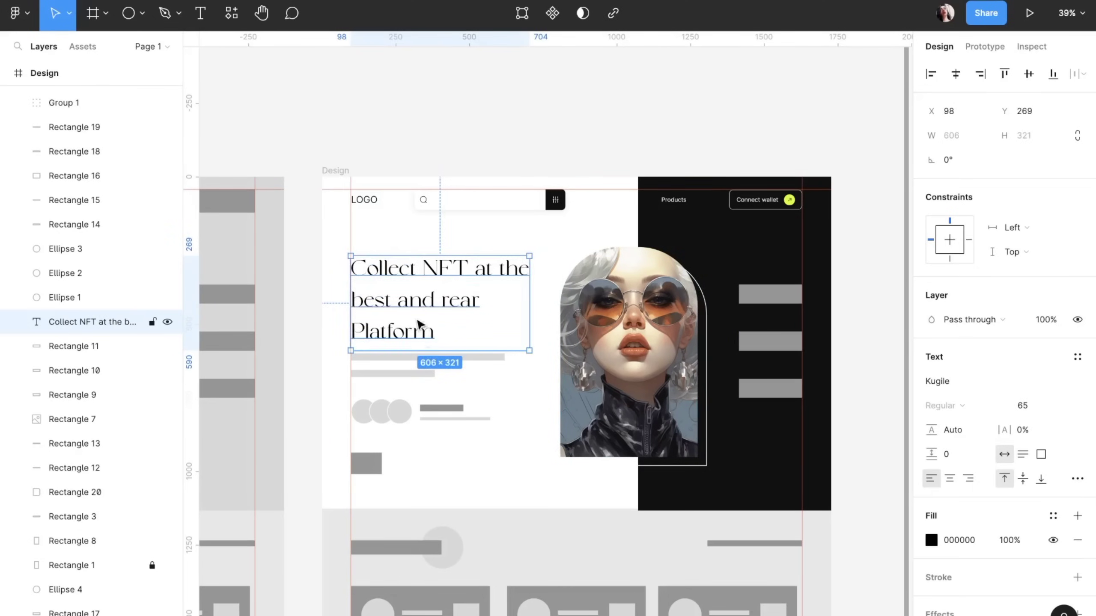
# - Draw an ellipse over the headline's first letter and reshape it into a blob
pyautogui.press('Escape')
pyautogui.hscroll(-3, 396, 340)
pyautogui.hotkey('shift', '0')
pyautogui.press('o')
pyautogui.moveTo(263, 211); pyautogui.dragTo(336, 264)
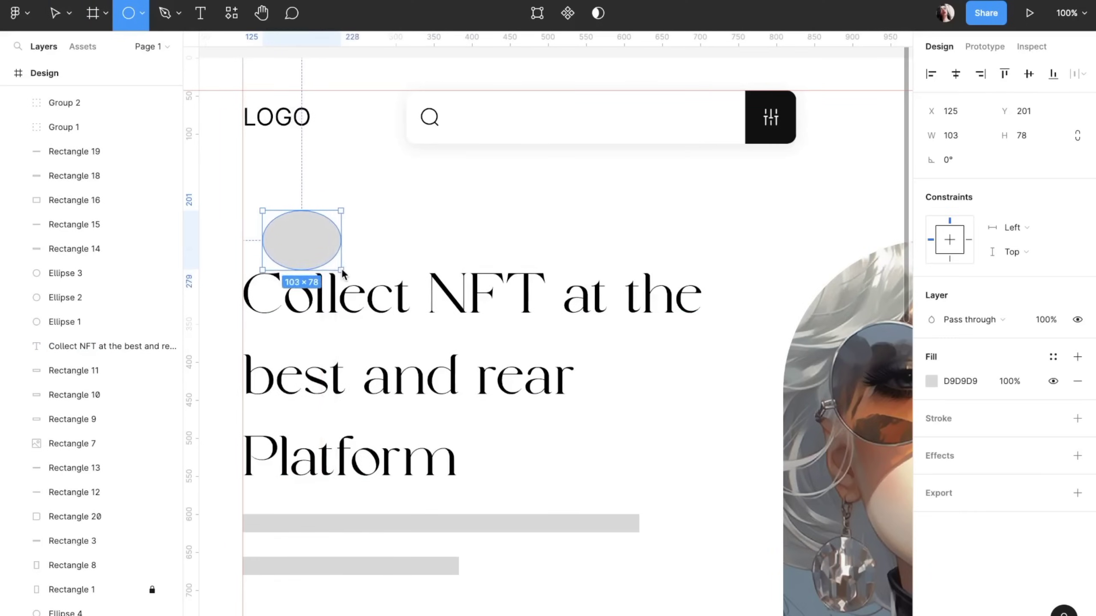
pyautogui.doubleClick(304, 272)
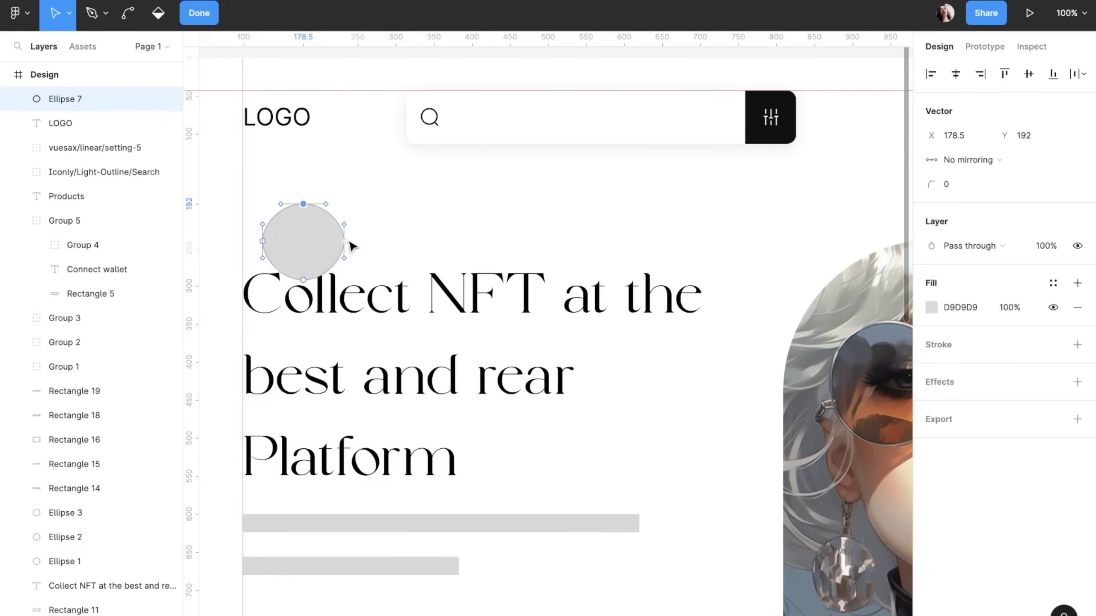
# - Send the blob behind the headline and fill it yellow-green D9F340
pyautogui.hotkey('ctrl', 'shift', '[')
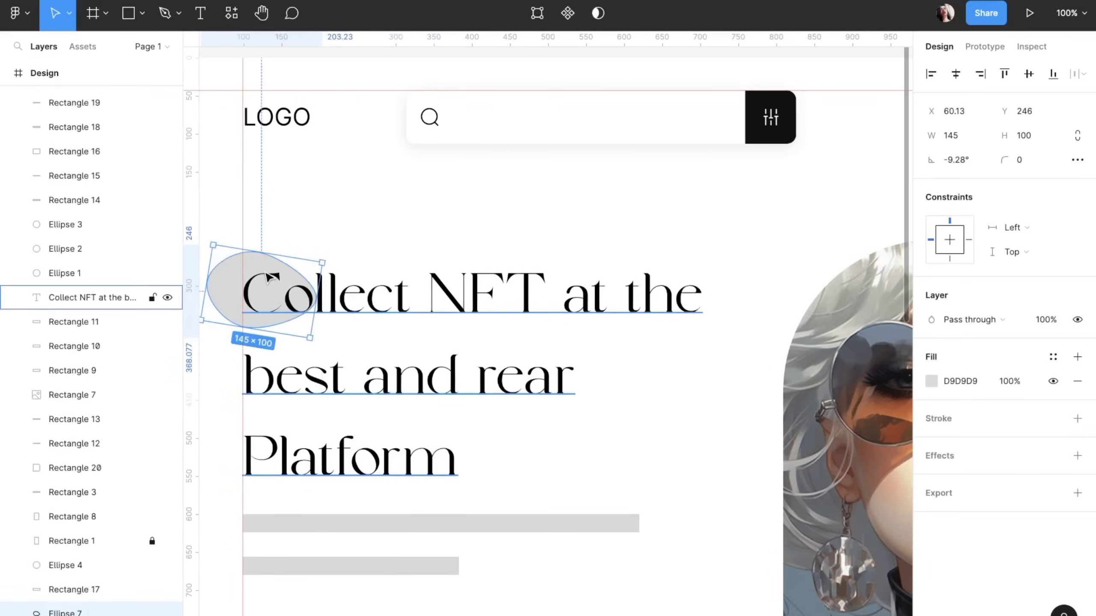
pyautogui.click(930, 381)
pyautogui.write('D9F340')
pyautogui.scroll(-5, 533, 484)
pyautogui.press('Escape')
pyautogui.press('Escape')
# - Turn a copy of the LOGO text into a 'Best platform' subtitle under the headline
pyautogui.moveTo(534, 417); pyautogui.dragTo(367, 378)
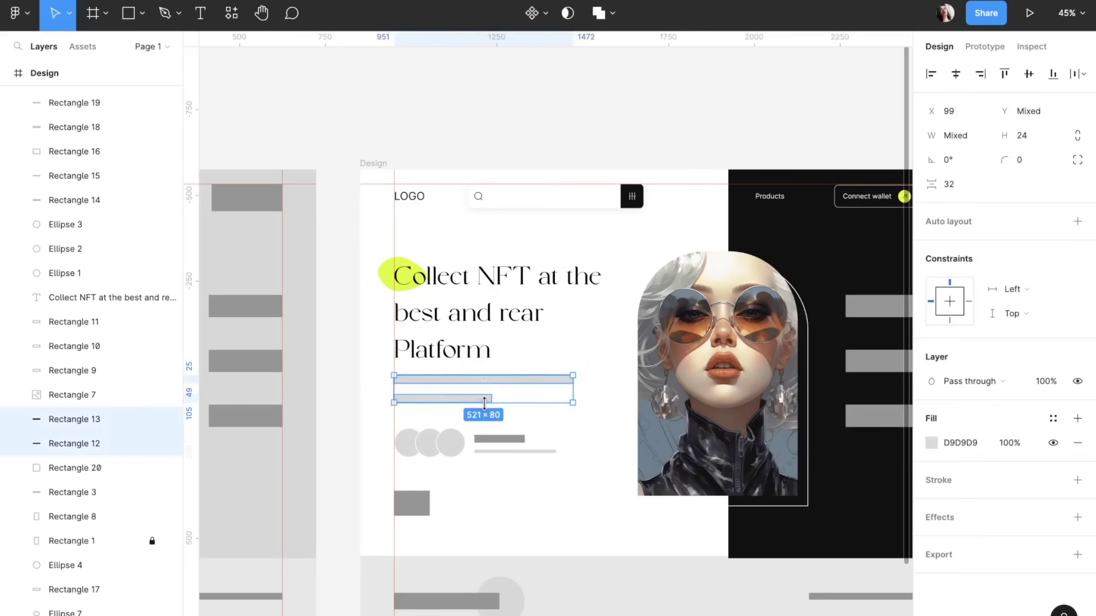
pyautogui.click(415, 200)
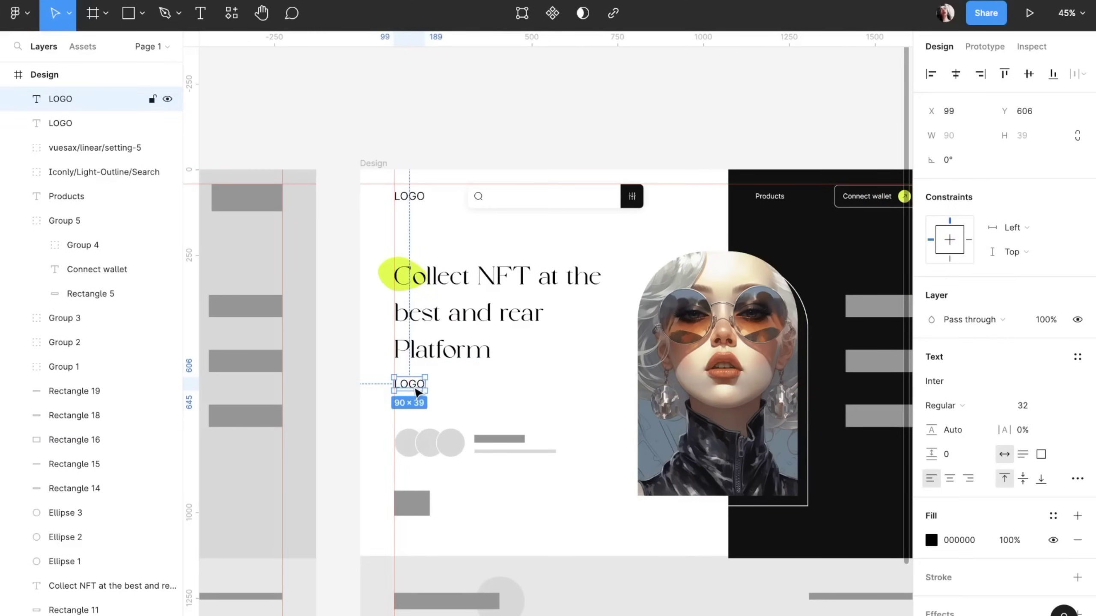
pyautogui.hscroll(4, 608, 408)
pyautogui.press('Return')
pyautogui.write('Best platform for the art work and artists to render')
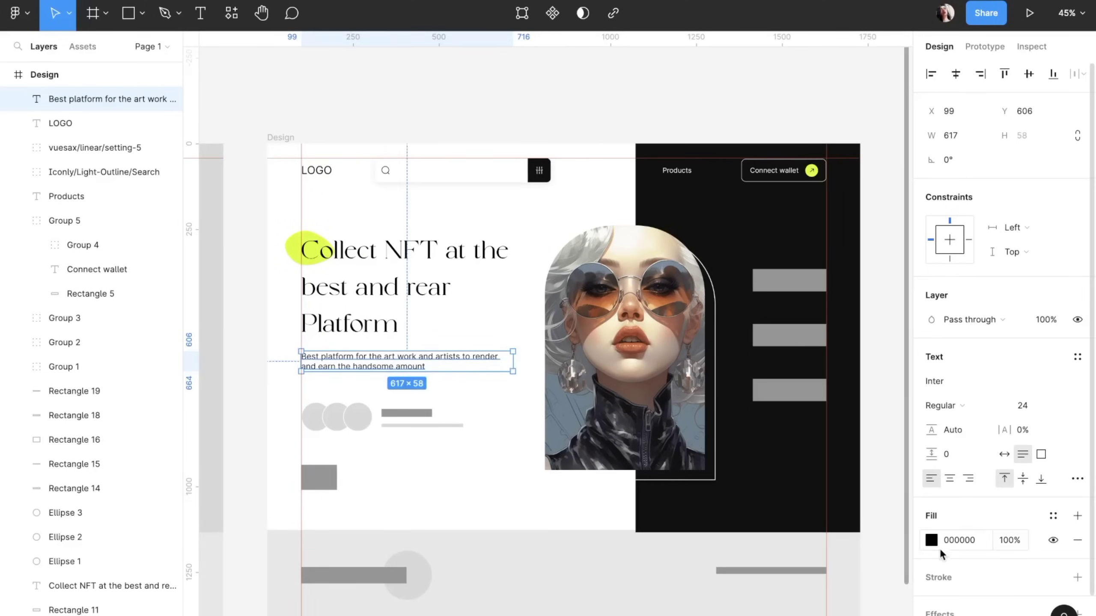
# - Style the subtitle grey 777777 with a line height of 40
pyautogui.click(959, 540)
pyautogui.write('777777')
pyautogui.press('Return')
pyautogui.click(960, 429)
pyautogui.write('40')
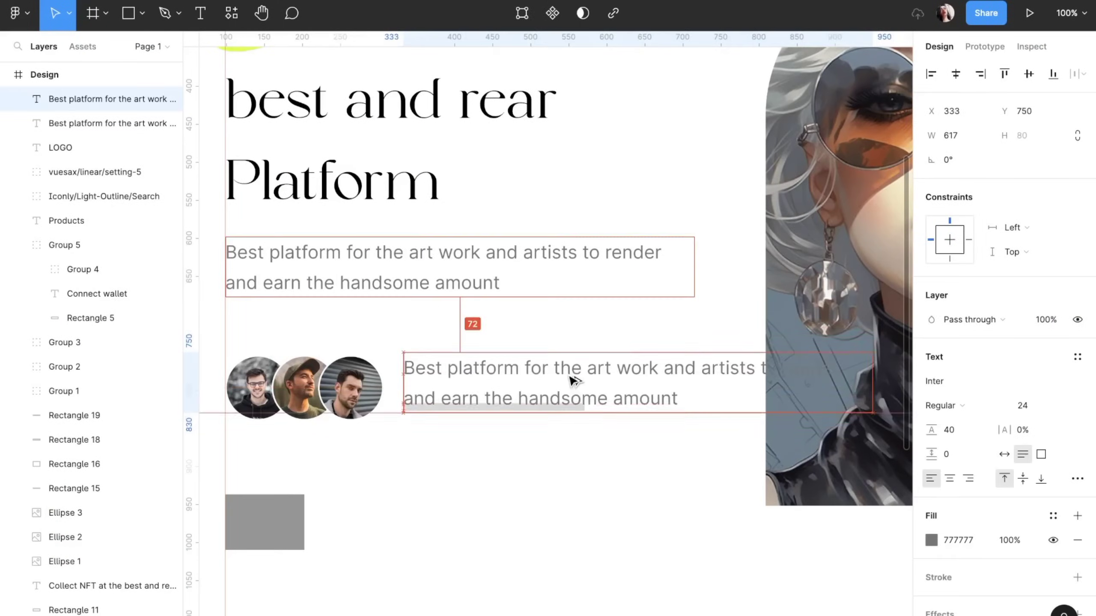
# - Change the copied text to '2.1 M+' and set the font to Kugile
pyautogui.press('Return')
pyautogui.write('2.1 M+')
pyautogui.click(936, 381)
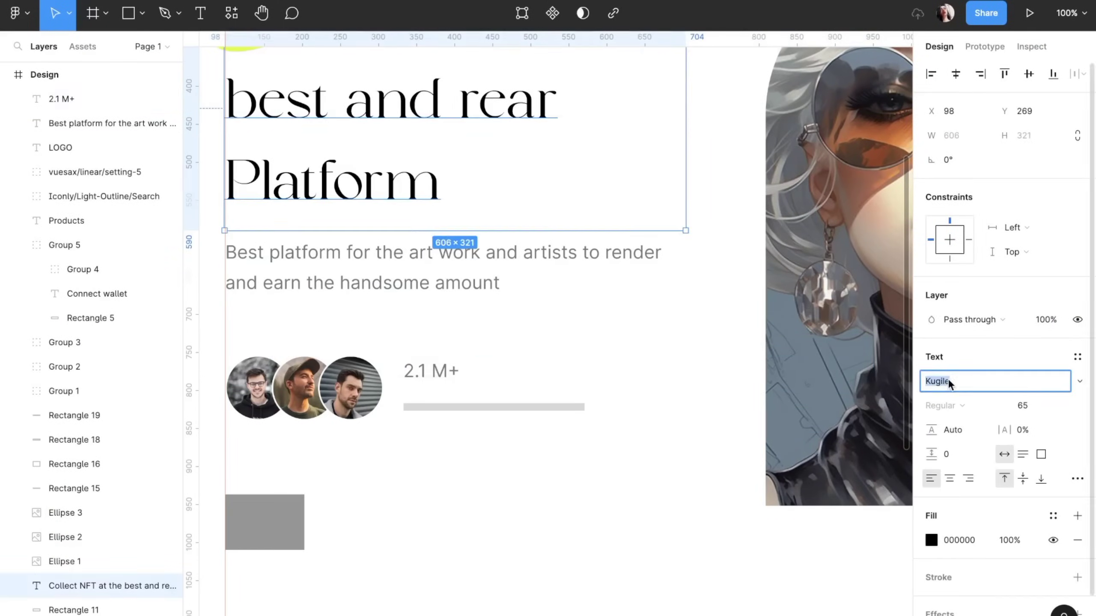
pyautogui.write('Kugile')
pyautogui.click(931, 540)
pyautogui.write('NFT and Art Designer')
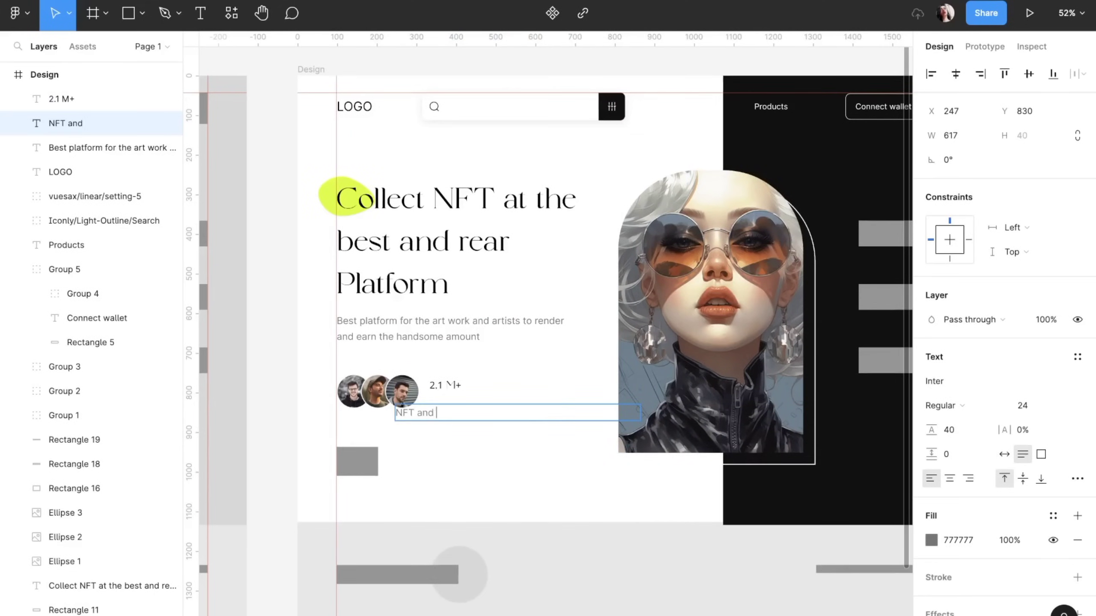
# - Correct the 'NFT and Art Designers' caption wording and select the 2.1 M+ figure
pyautogui.doubleClick(516, 408)
pyautogui.write('signer')
pyautogui.press('Escape')
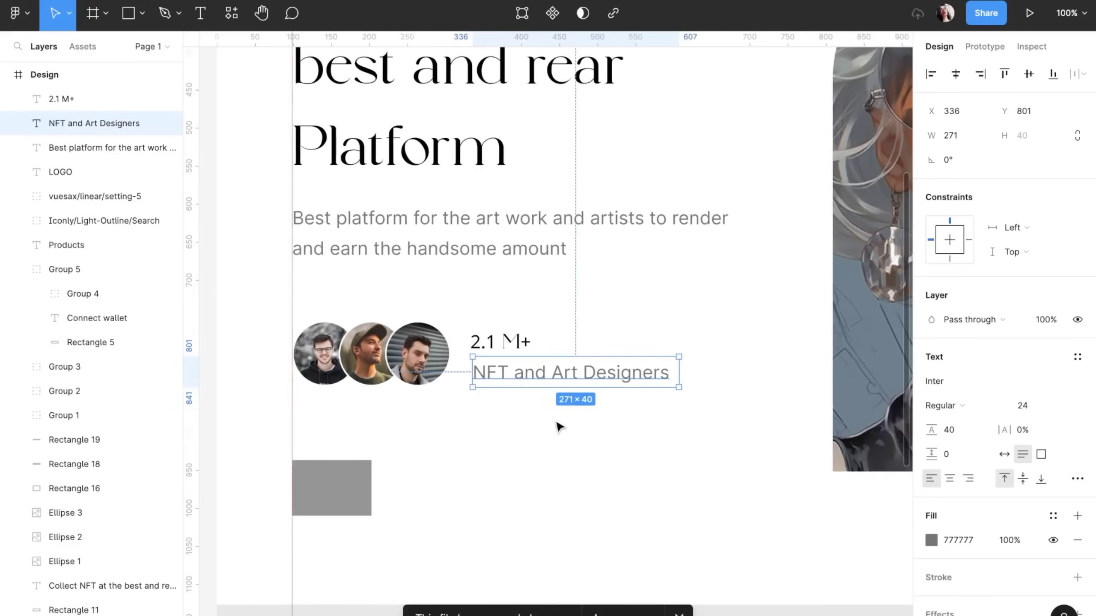
pyautogui.click(524, 339)
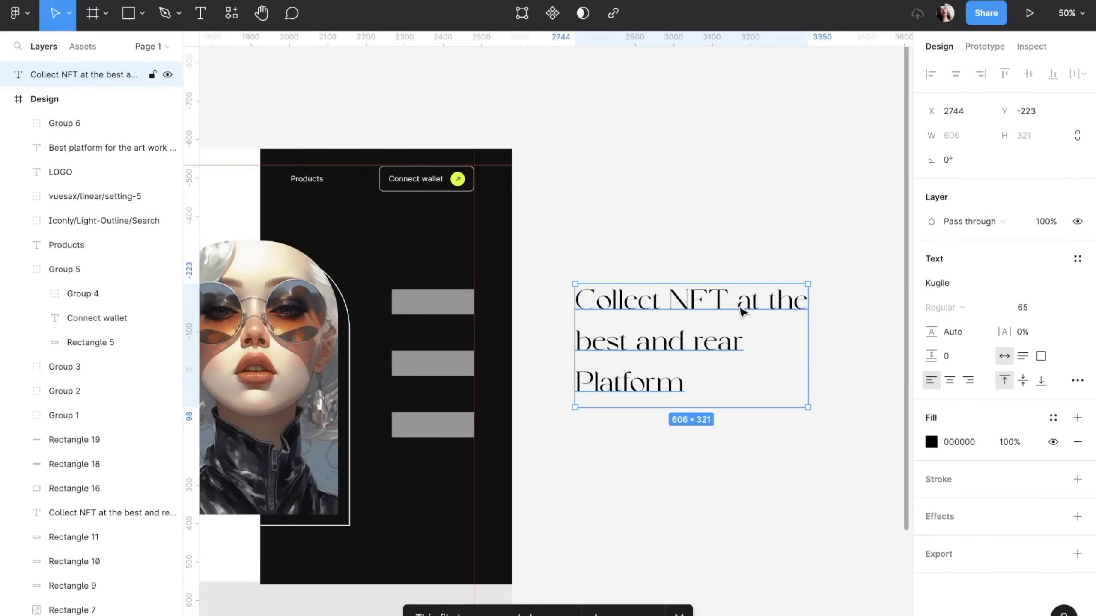
# - Finish the 182.8k+ Art work stat, move it into the dark panel, and make its label light grey
pyautogui.write('182.8k+')
pyautogui.press('Escape')
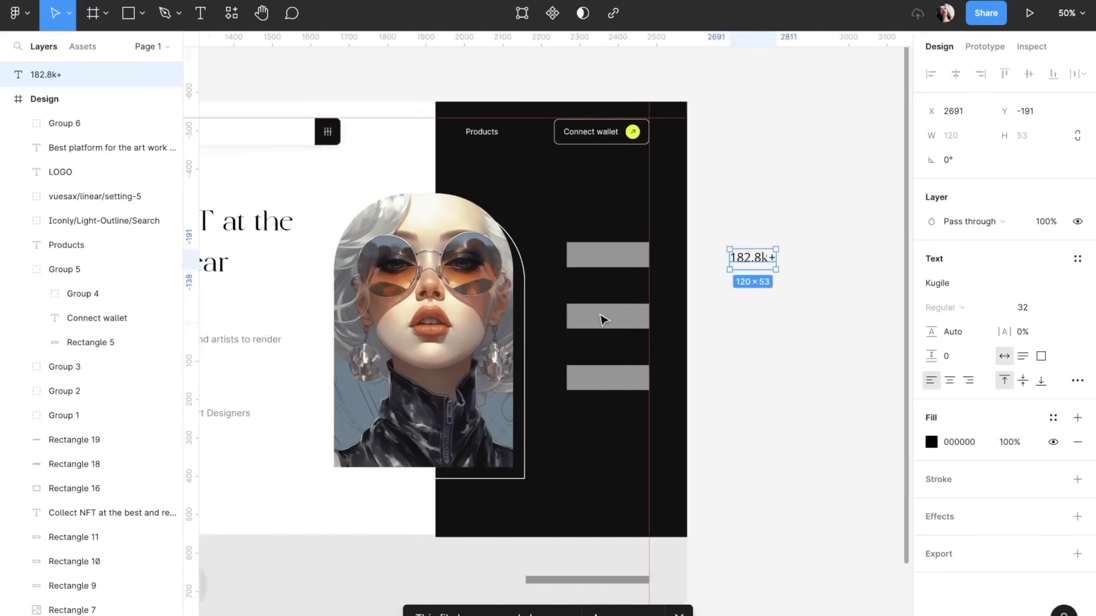
pyautogui.hotkey('ctrl', 'v')
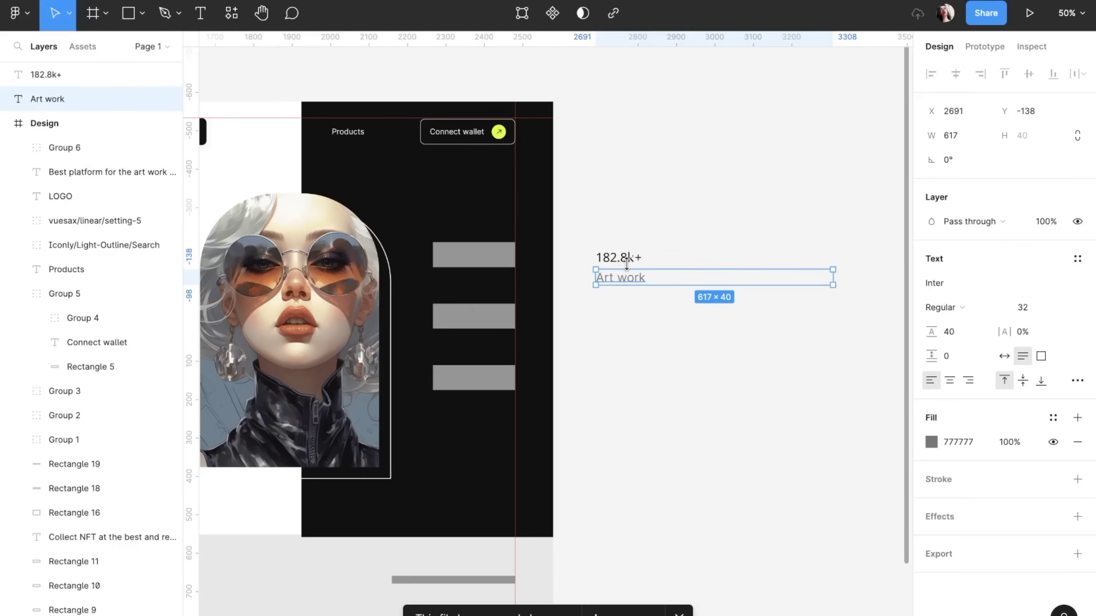
pyautogui.click(618, 257)
pyautogui.keyDown('shift'); pyautogui.click(620, 277); pyautogui.keyUp('shift')
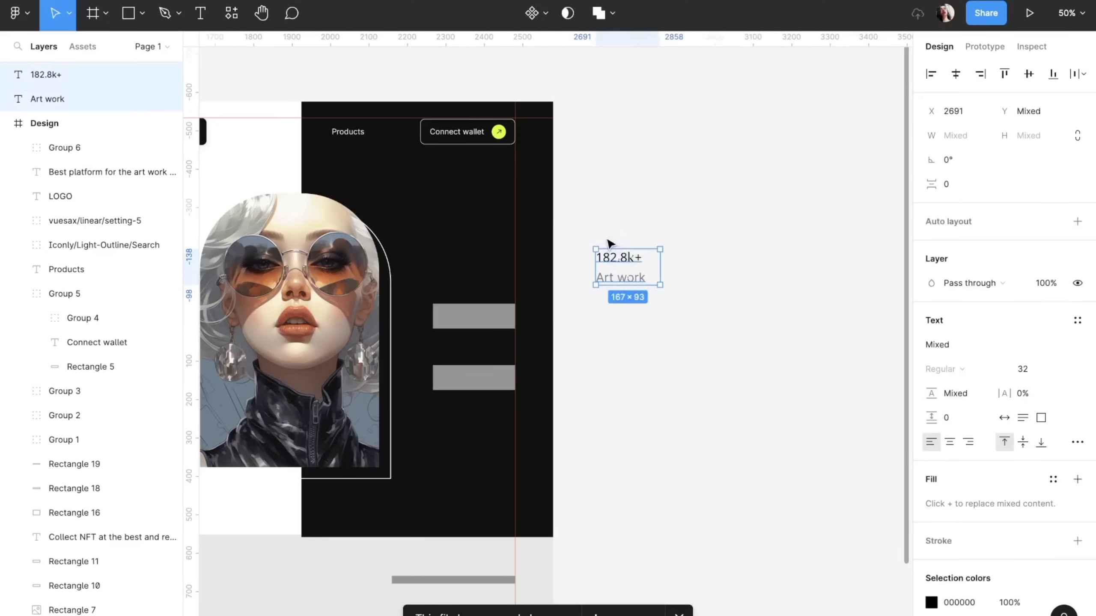
pyautogui.moveTo(612, 268); pyautogui.dragTo(476, 260)
pyautogui.click(931, 518)
pyautogui.press('Escape')
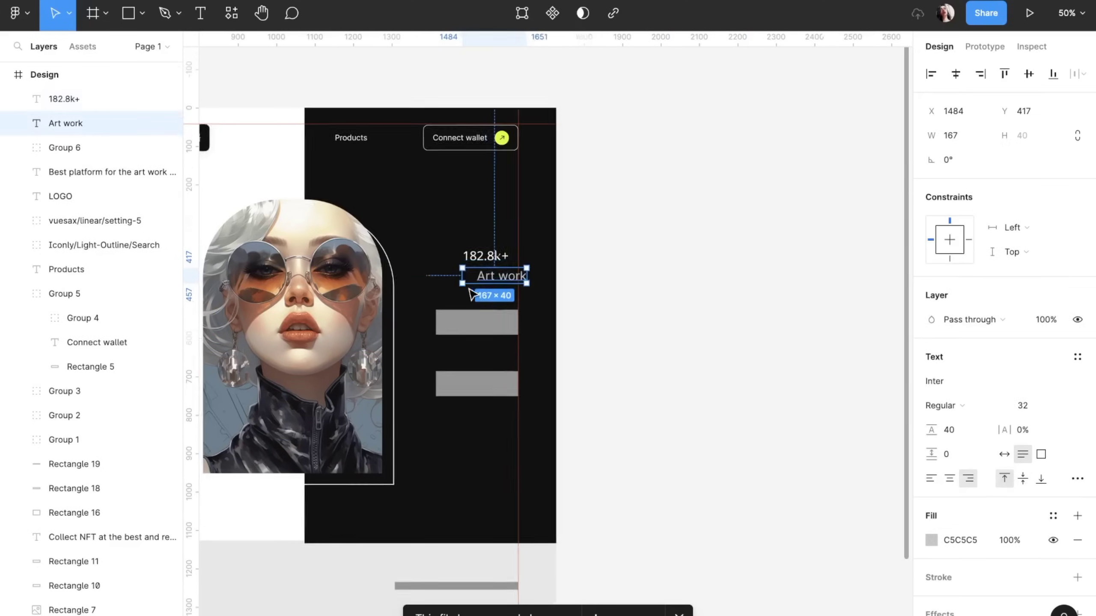
pyautogui.scroll(3, 482, 254)
# - Wrap the stat figure and label in an auto-layout frame and duplicate it
pyautogui.keyDown('shift'); pyautogui.click(534, 300); pyautogui.keyUp('shift')
pyautogui.hotkey('shift', 'a')
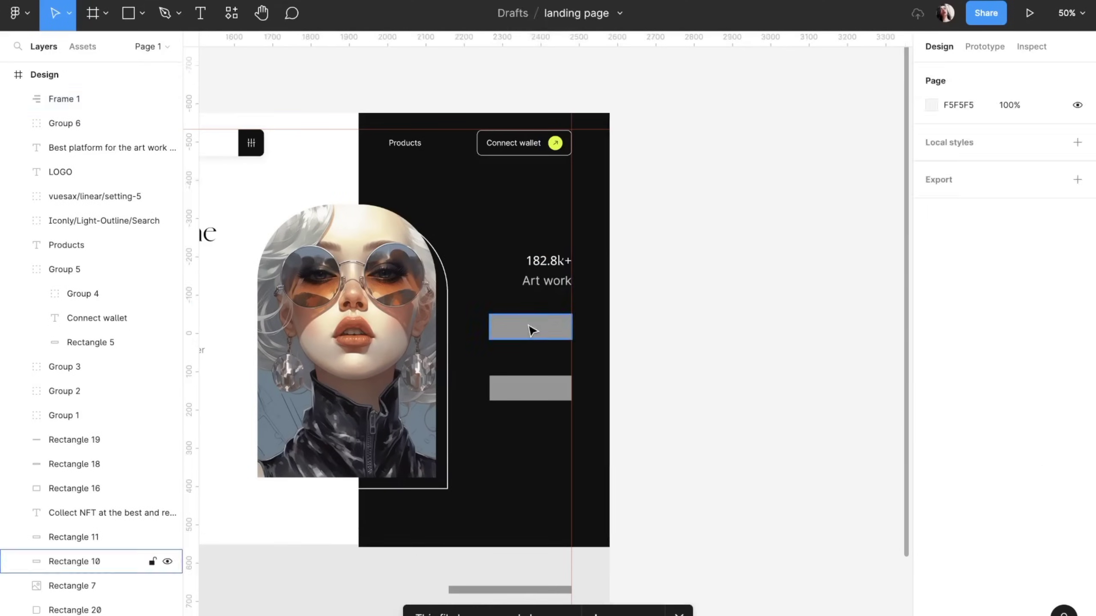
pyautogui.click(530, 267)
pyautogui.hotkey('ctrl', 'd')
# - Edit the copies into a 2.1M+ Artists stat and a 40k stat
pyautogui.doubleClick(573, 330)
pyautogui.write('2.1M+')
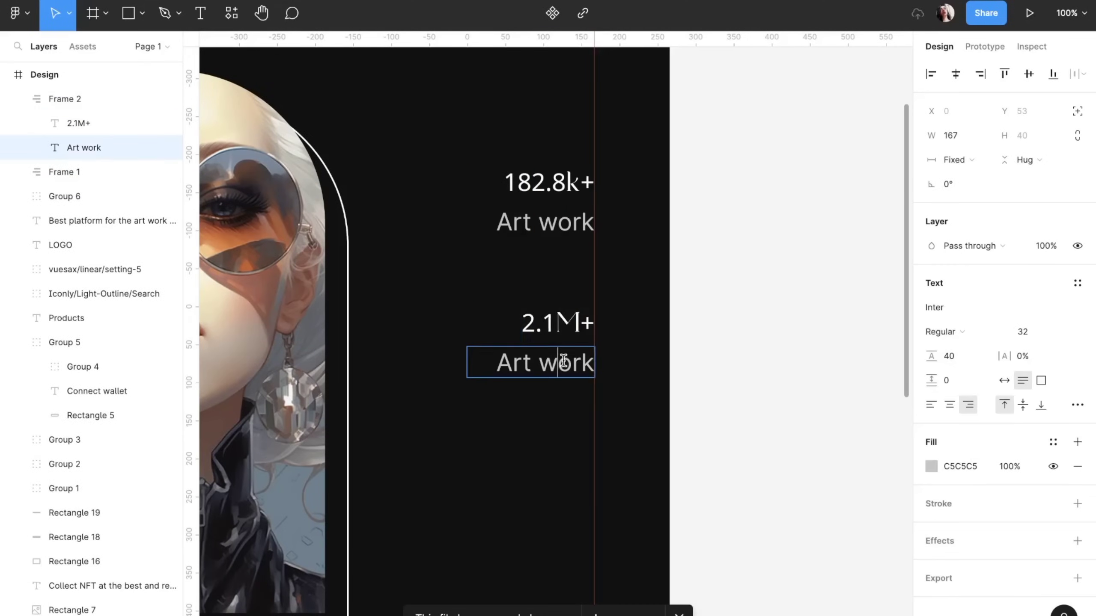
pyautogui.hotkey('ctrl', 'a')
pyautogui.write('Artists')
pyautogui.press('Escape')
pyautogui.press('Escape')
pyautogui.hotkey('ctrl', 'd')
pyautogui.doubleClick(587, 391)
pyautogui.write('40k')
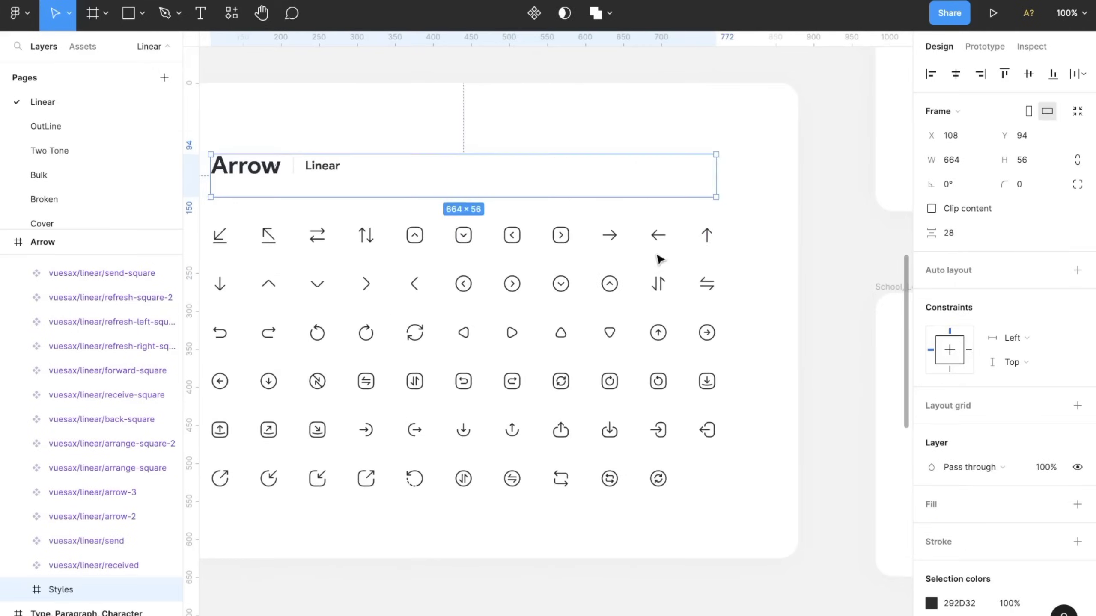
# - Copy the arrow-down icon from the icon file and paste it below the hero avatars
pyautogui.click(220, 283)
pyautogui.hotkey('ctrl', 'c')
pyautogui.hotkey('ctrl', 'v')
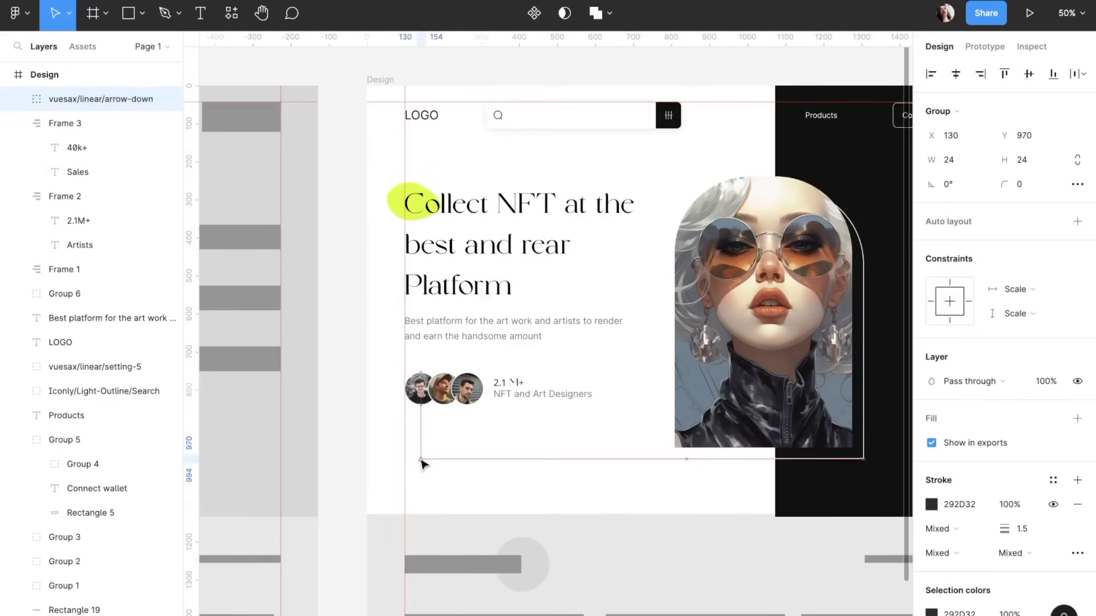
pyautogui.scroll(5, 423, 464)
pyautogui.doubleClick(392, 451)
pyautogui.scroll(-6, 399, 459)
# - Draw wavy lines with the Pen tool and give them a pale EDEDED stroke
pyautogui.click(164, 13)
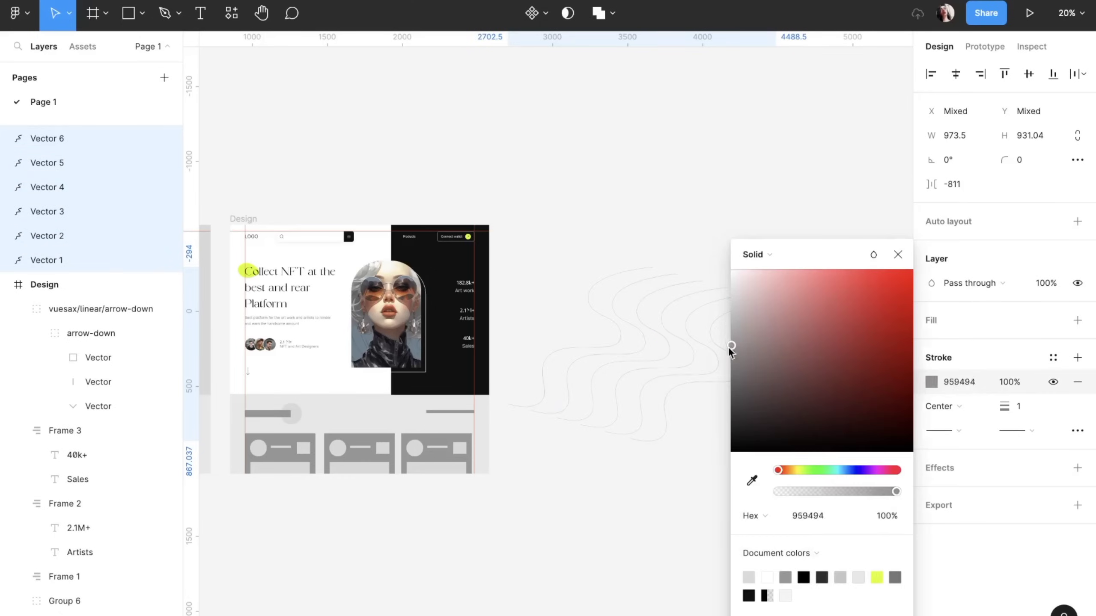
pyautogui.click(959, 382)
pyautogui.write('EDEDED')
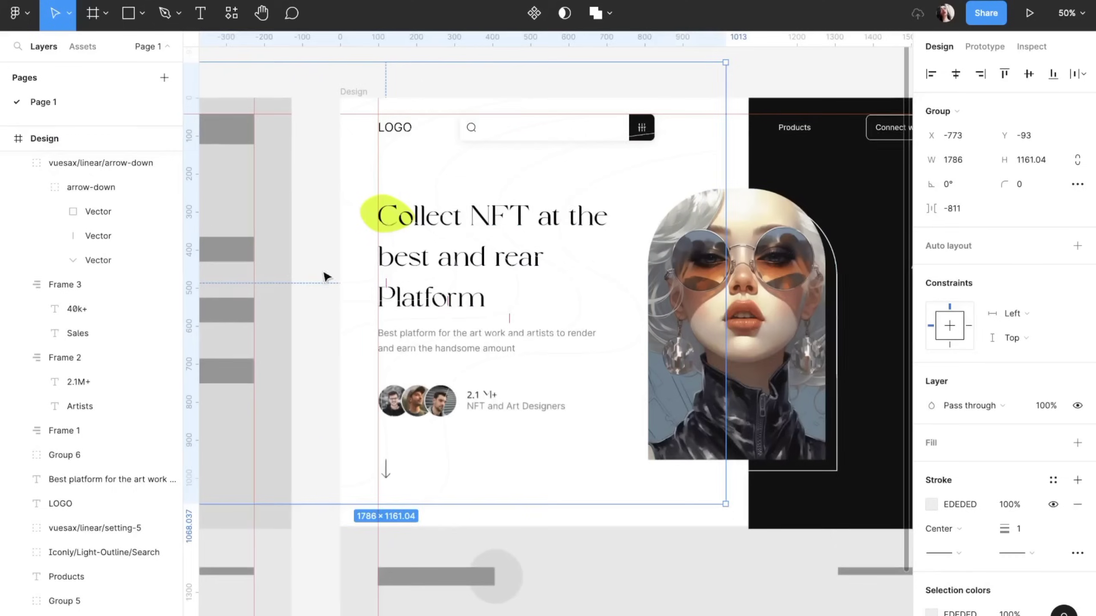
# - Resize the Quick Search background band's height and fill it F1F1F1
pyautogui.scroll(-4, 528, 425)
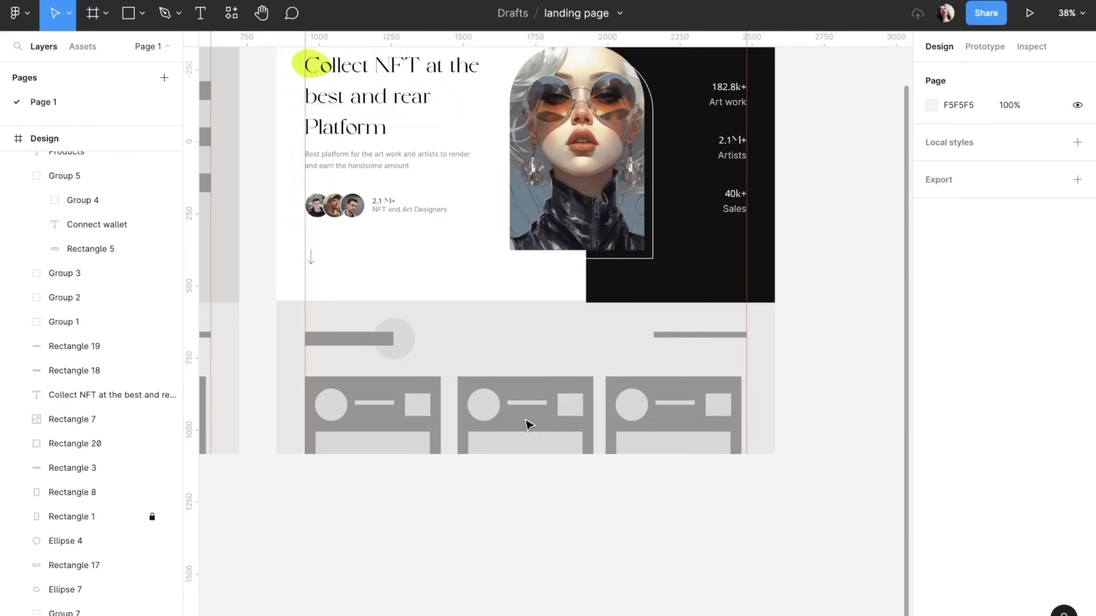
pyautogui.click(599, 359)
pyautogui.click(1029, 135)
pyautogui.write('366')
pyautogui.click(955, 388)
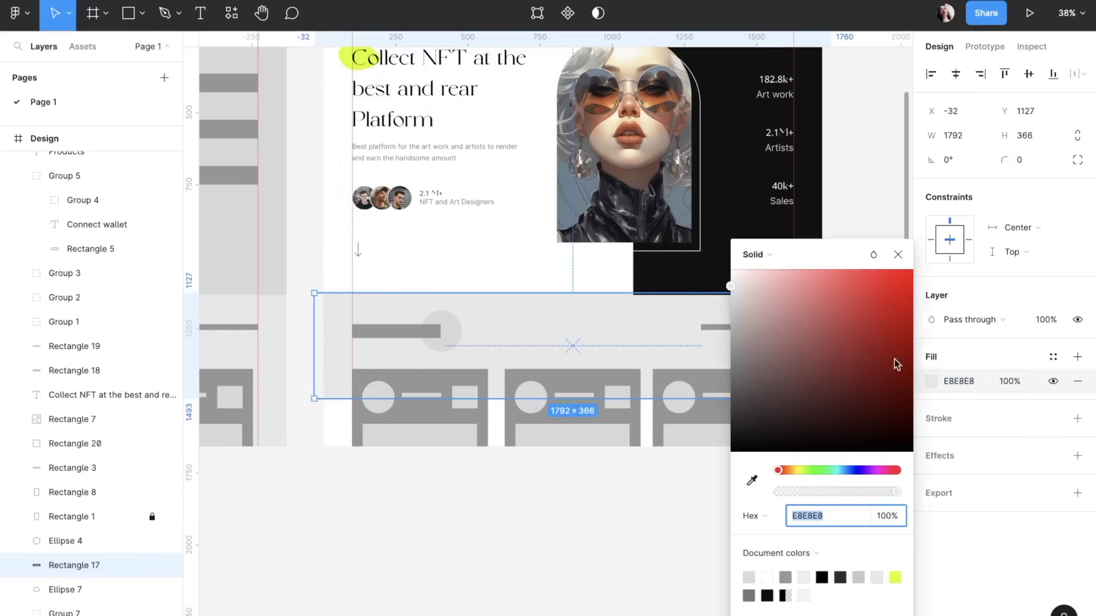
pyautogui.write('F1F1F1')
pyautogui.press('Return')
pyautogui.press('Escape')
pyautogui.write('Quick Search')
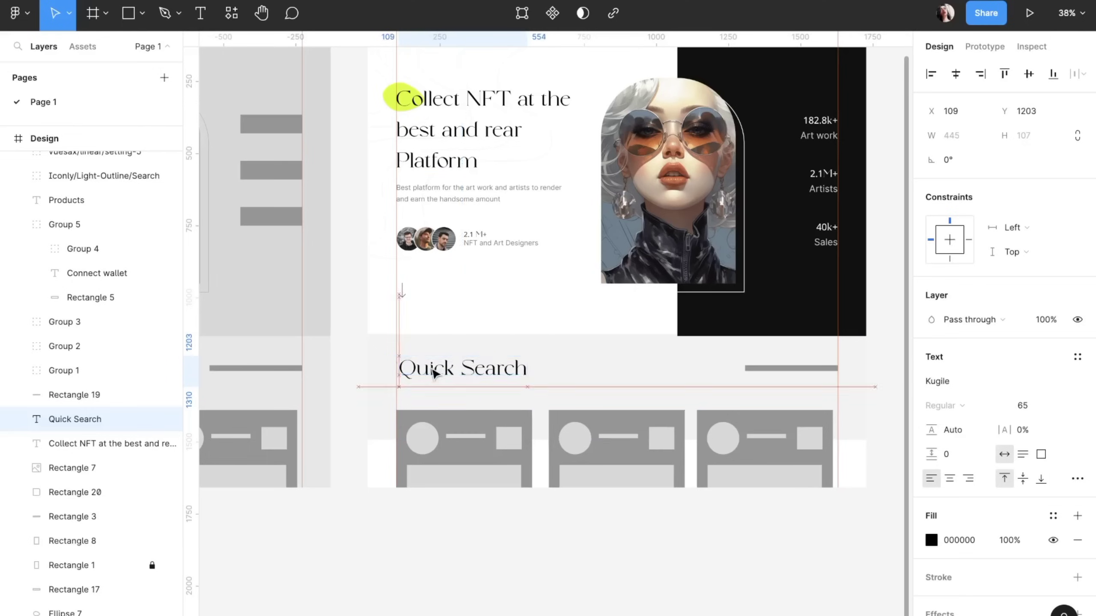
# - Mask the wavy lines to the grey band and place a paragraph copy in Quick Search
pyautogui.click(538, 399)
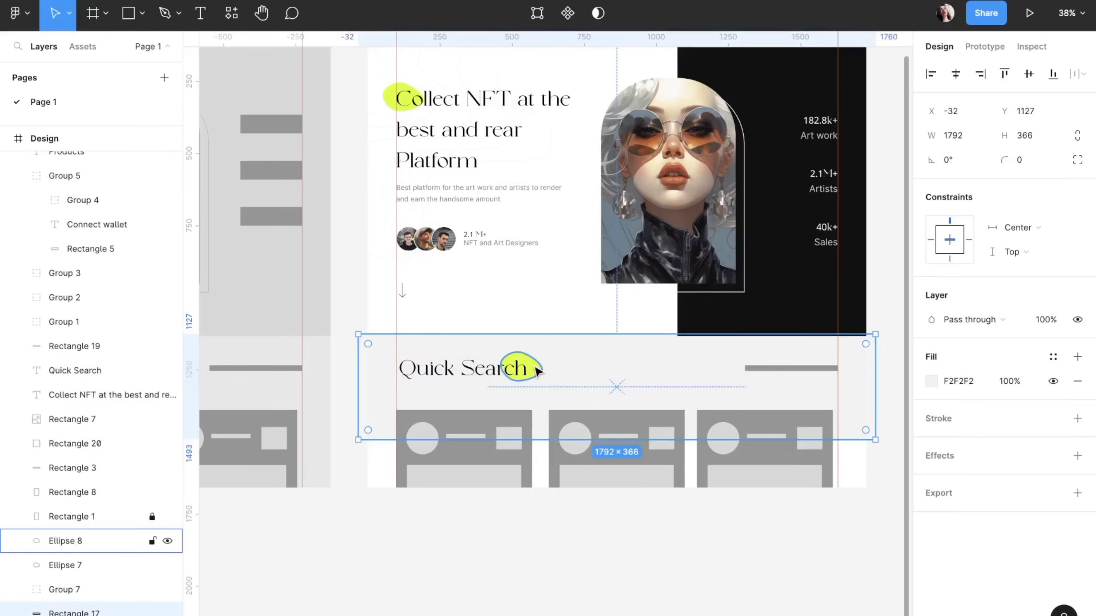
pyautogui.scroll(-3, 538, 369)
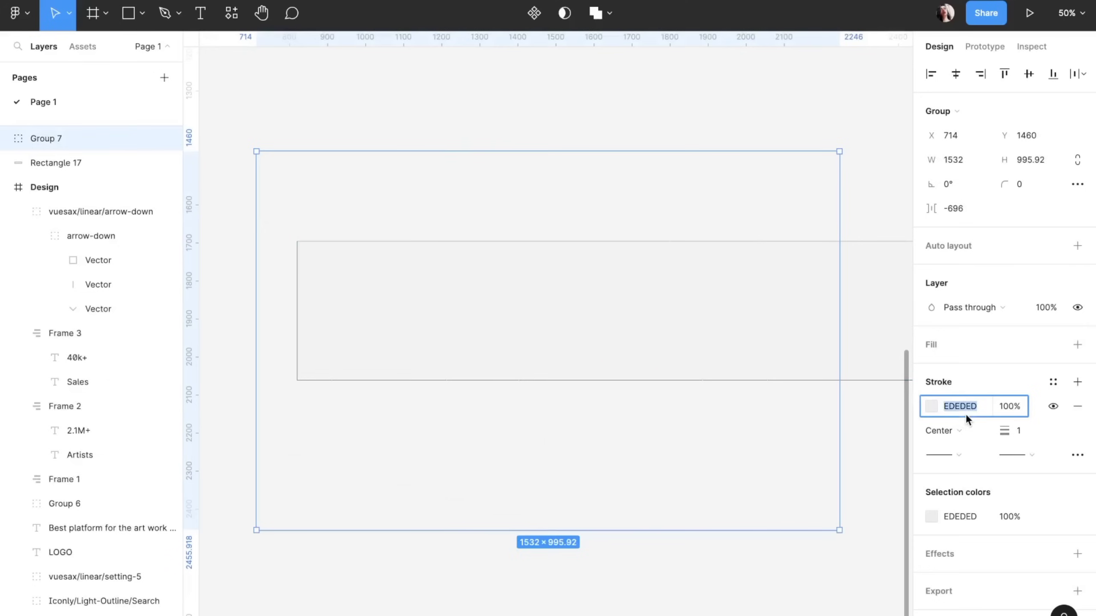
pyautogui.keyDown('shift'); pyautogui.click(56, 163); pyautogui.keyUp('shift')
pyautogui.hotkey('ctrl', 'alt', 'm')
pyautogui.scroll(5, 508, 392)
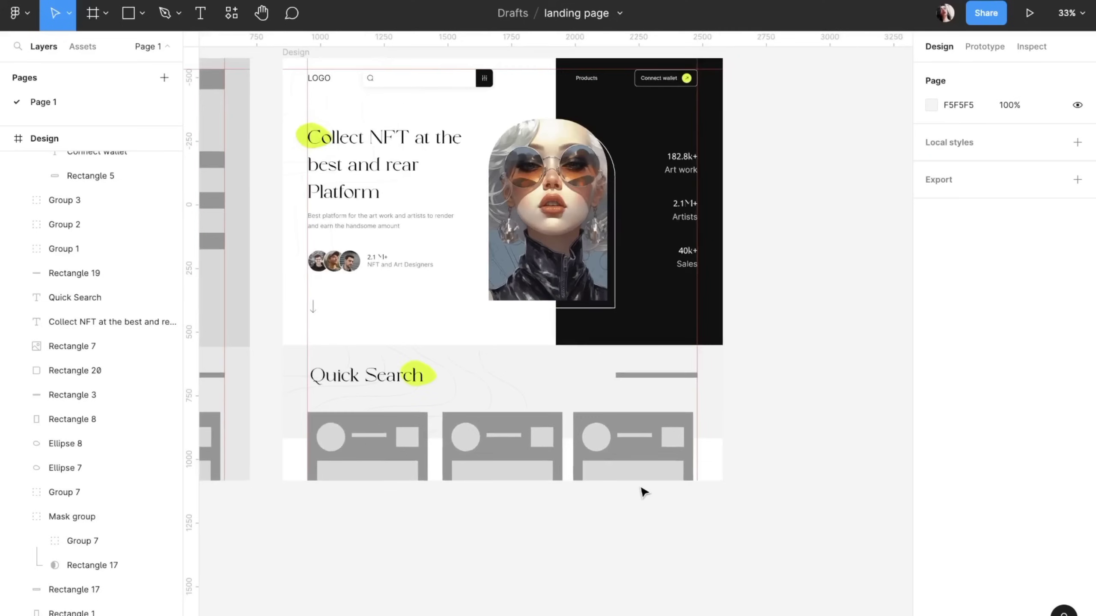
pyautogui.moveTo(361, 226); pyautogui.dragTo(589, 384)
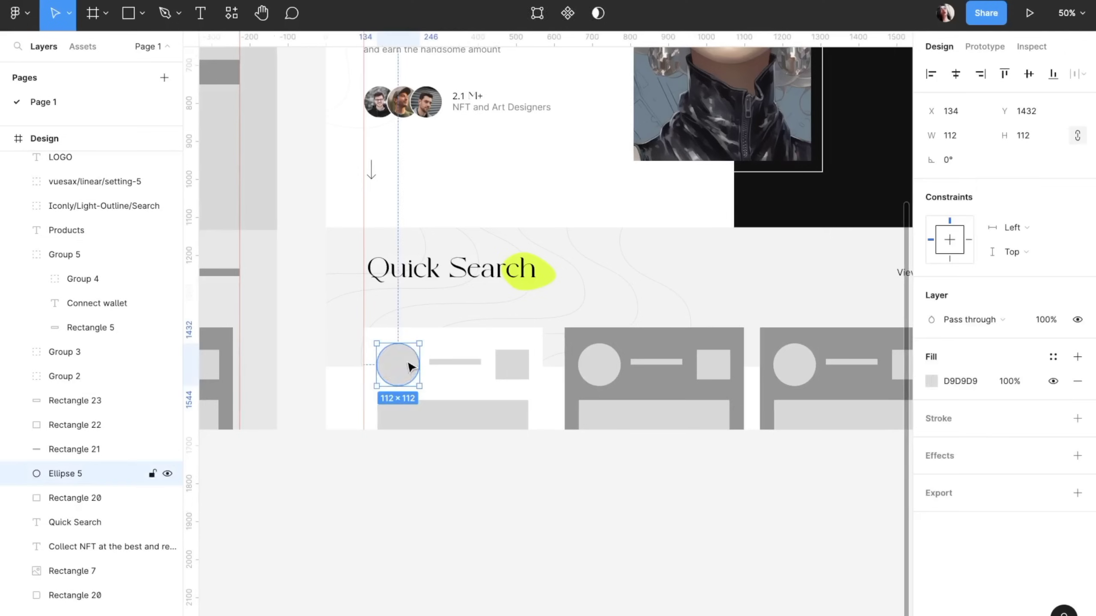
# - Add the creator name 'Mere', shrink the avatar to 90 by 90, and add a grey 'Creator' label
pyautogui.write('Merry Ros')
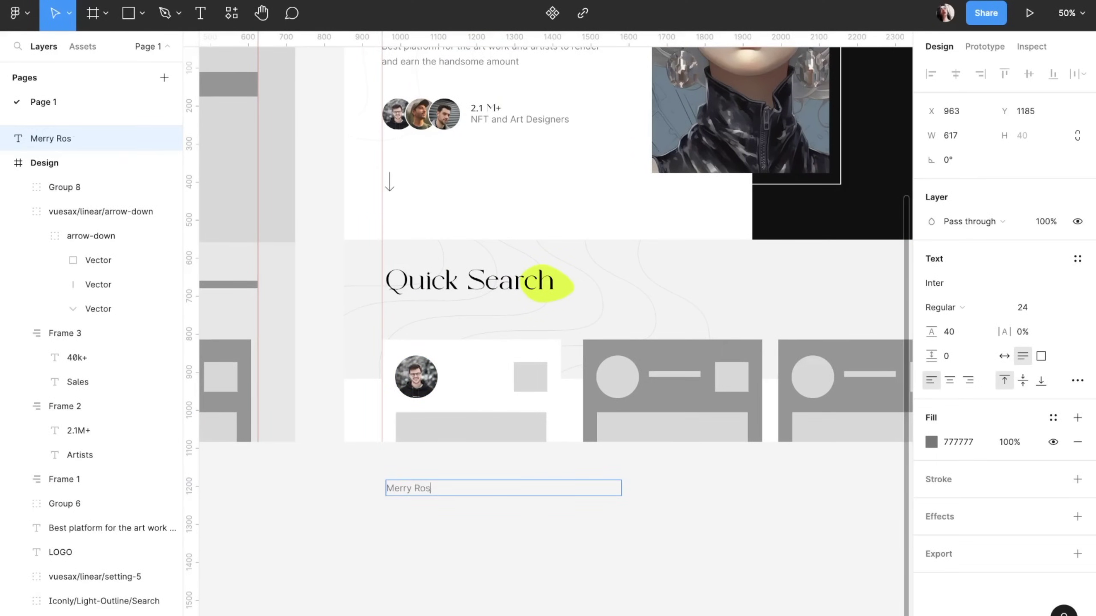
pyautogui.write('e')
pyautogui.moveTo(364, 397); pyautogui.dragTo(355, 387)
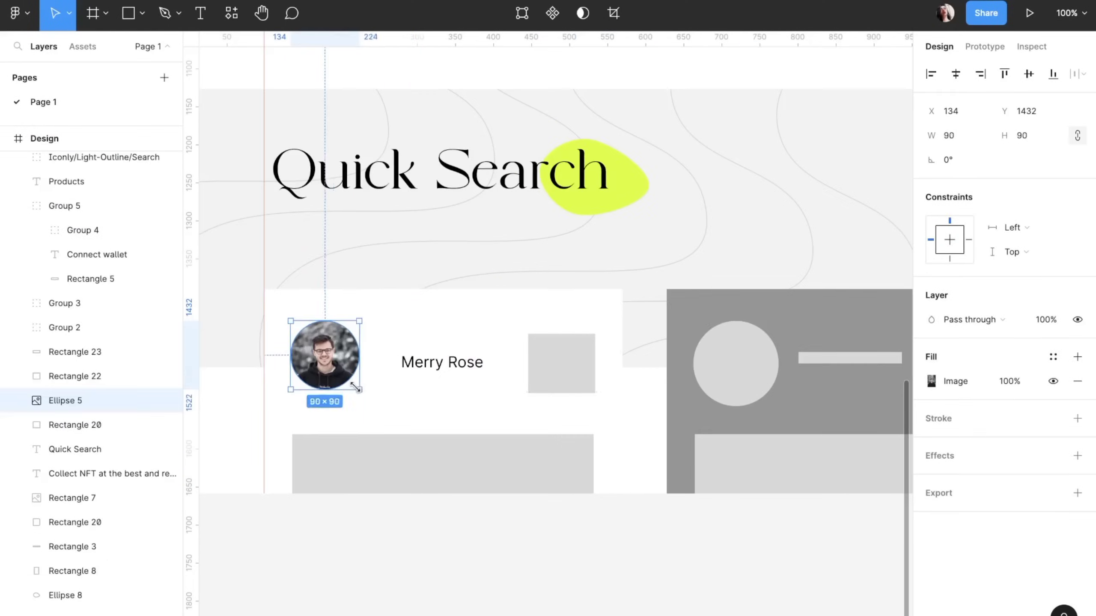
pyautogui.moveTo(479, 361)
pyautogui.mouseDown()
pyautogui.moveTo(450, 343)
pyautogui.moveTo(451, 362)
pyautogui.mouseUp()
pyautogui.click(931, 540)
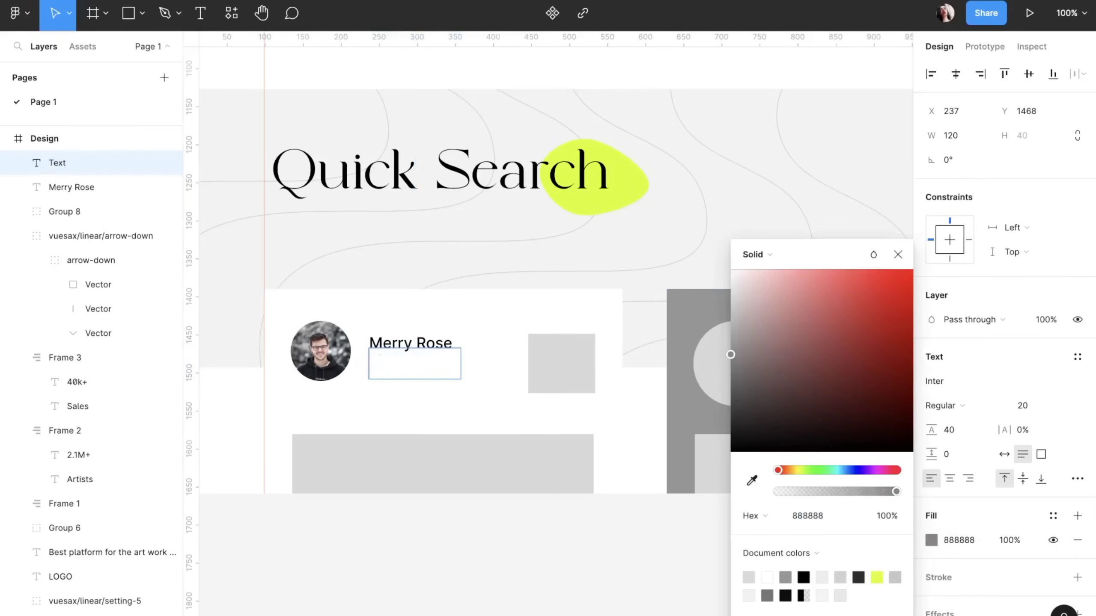
pyautogui.write('Creator')
# - Make the placeholder a black rounded Follow button with centred text
pyautogui.click(558, 381)
pyautogui.click(516, 335)
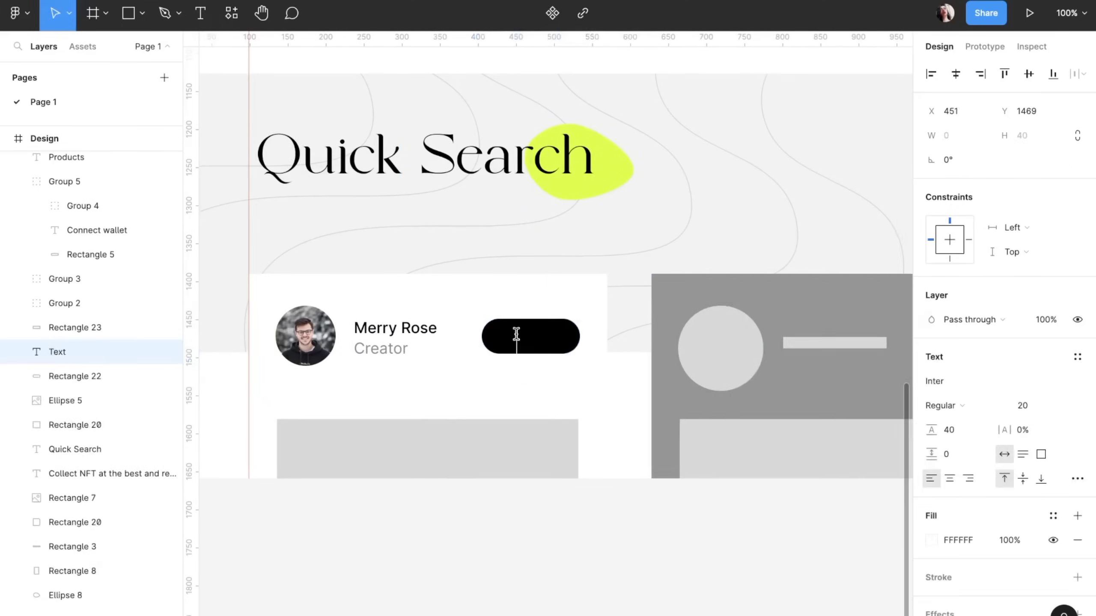
pyautogui.write('+ Follow')
pyautogui.click(955, 74)
pyautogui.scroll(-5, 499, 329)
# - Fill the card's image placeholder with an artwork from the Downloads folder
pyautogui.click(502, 383)
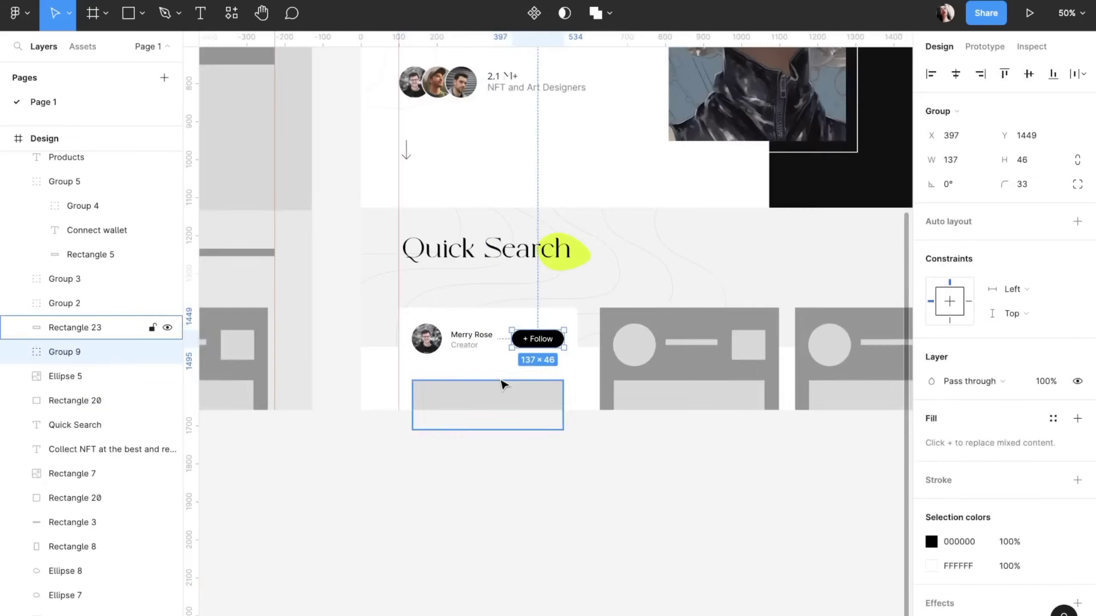
pyautogui.scroll(3, 415, 372)
pyautogui.scroll(-3, 646, 448)
pyautogui.click(652, 540)
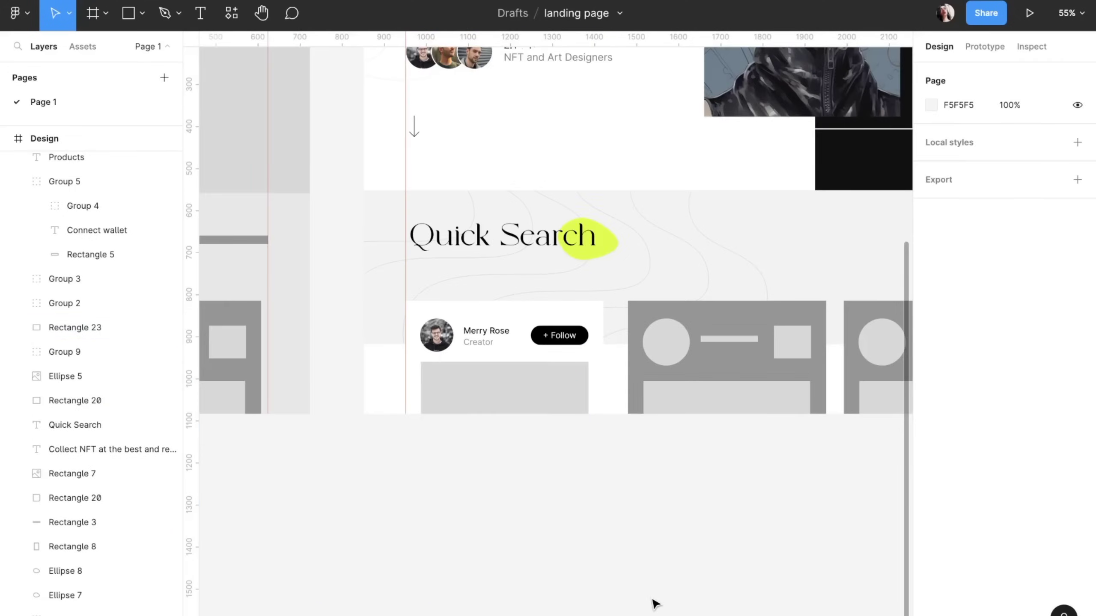
pyautogui.scroll(-2, 656, 561)
pyautogui.click(216, 602)
# - Group the card, duplicate it, and drop a new artwork into the second card
pyautogui.moveTo(577, 499)
pyautogui.mouseDown()
pyautogui.moveTo(354, 307)
pyautogui.moveTo(572, 389)
pyautogui.mouseUp()
pyautogui.hotkey('ctrl', 'g')
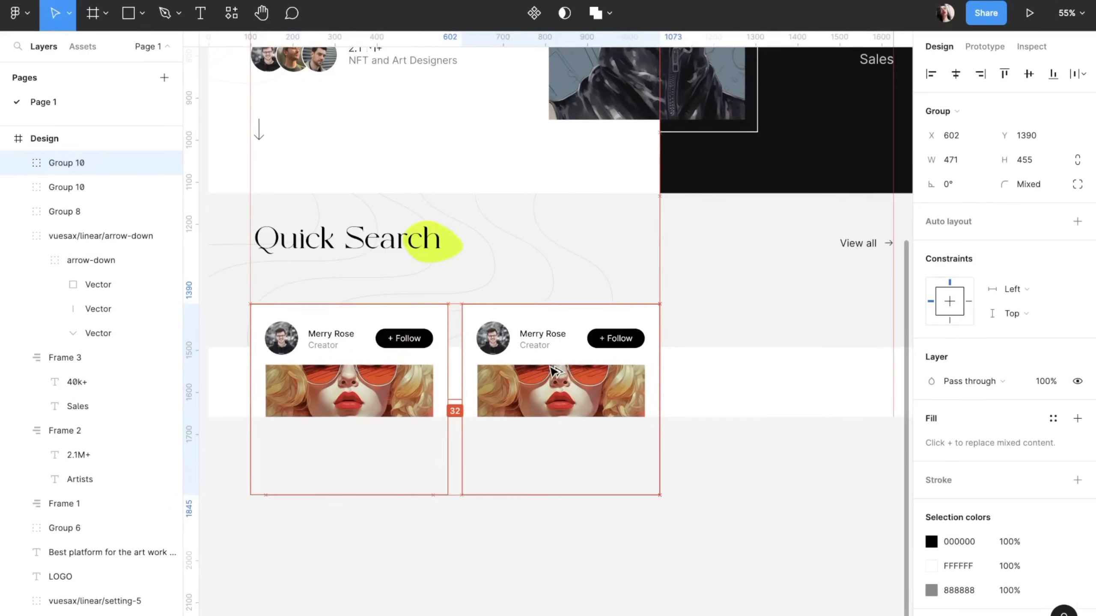
pyautogui.hotkey('ctrl', 'd')
pyautogui.scroll(-3, 572, 389)
pyautogui.click(213, 606)
pyautogui.moveTo(404, 68); pyautogui.dragTo(514, 440)
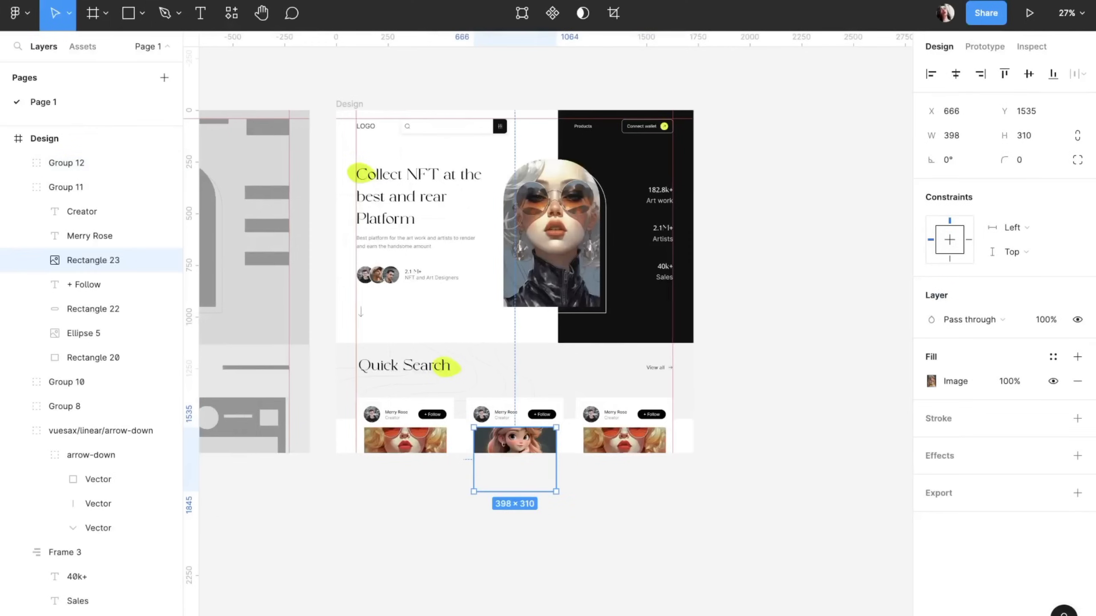
pyautogui.press('super+Tab')
# - Drop a new artwork into the third card and bring up the portrait photo search
pyautogui.moveTo(482, 69); pyautogui.dragTo(614, 445)
pyautogui.click(751, 299)
pyautogui.press('super+Tab')
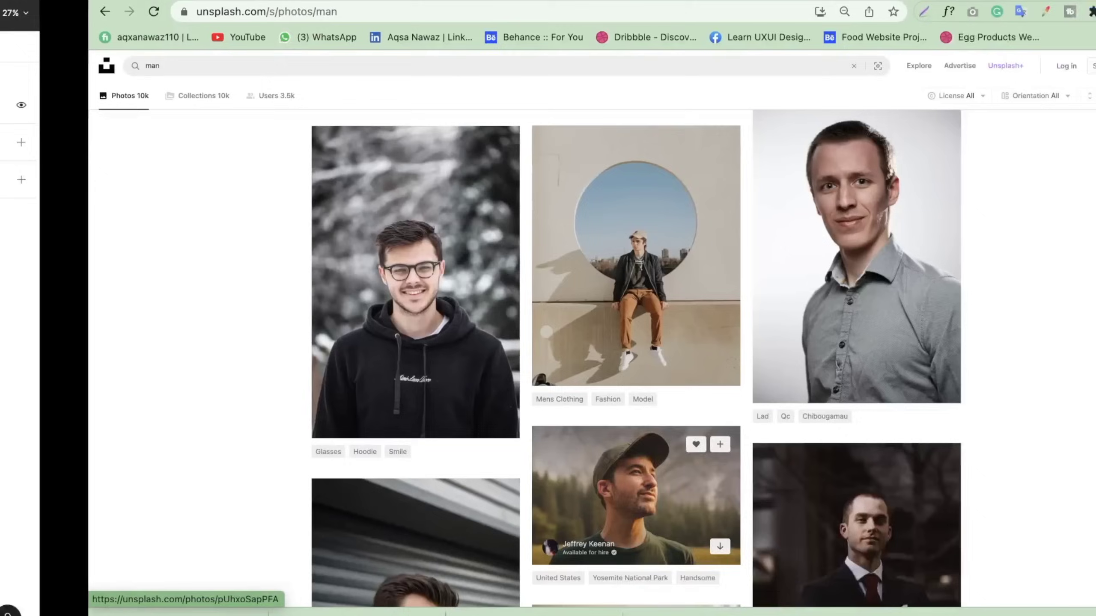
pyautogui.scroll(-5, 535, 478)
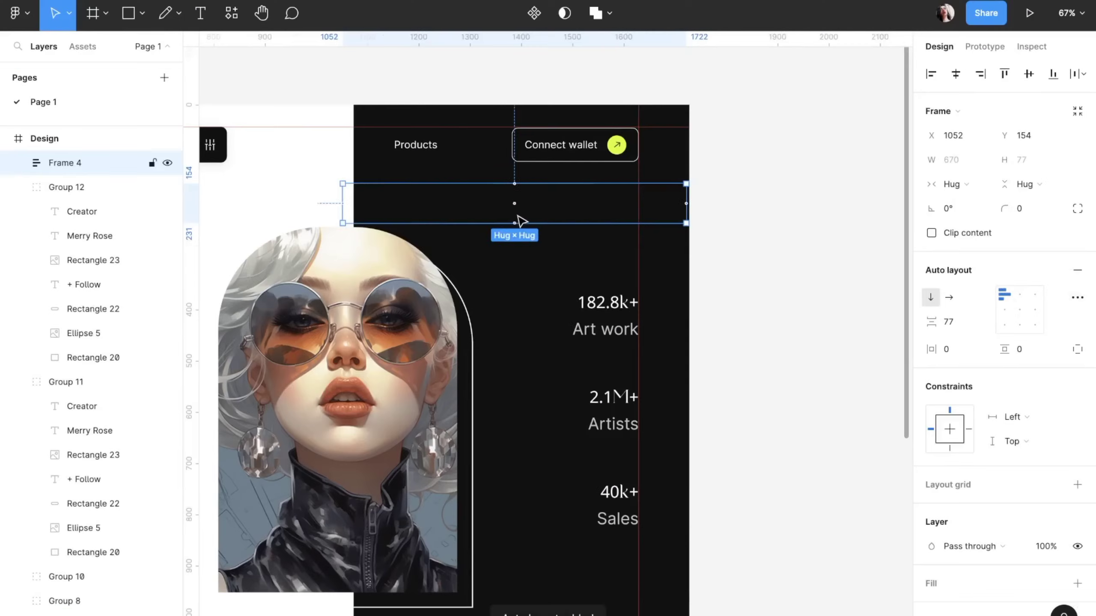